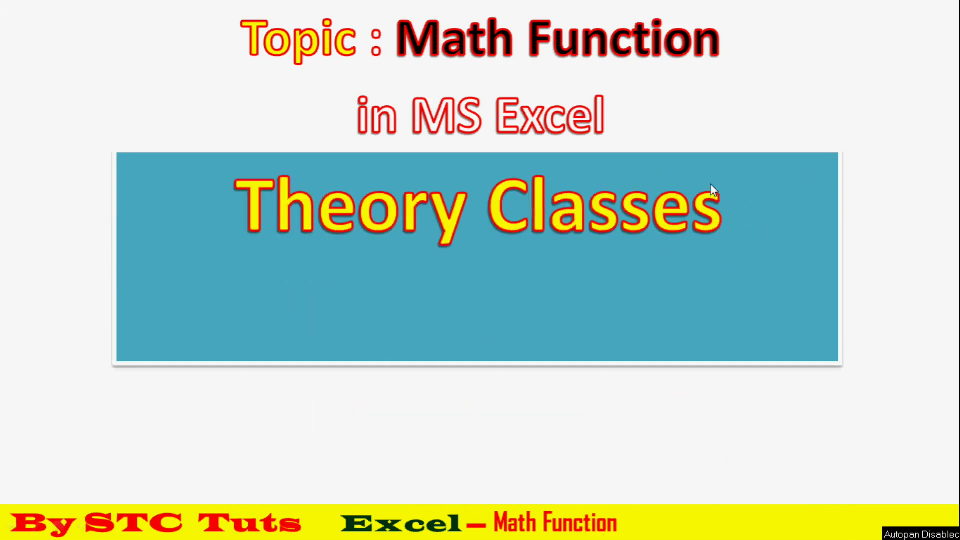
Reveal the Practical Classes line and the Hindi caption, then advance to the Video Objective slide
left_click(670, 240)
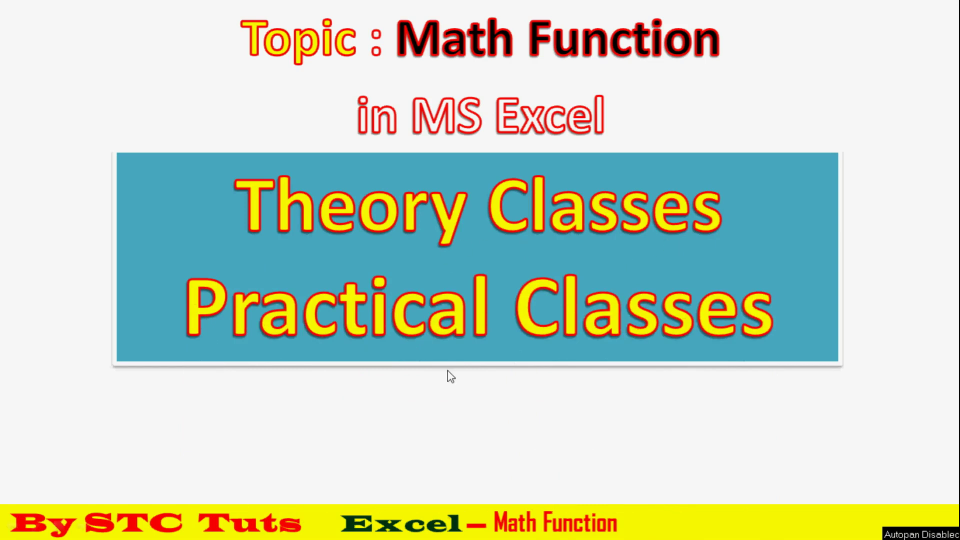
left_click(674, 275)
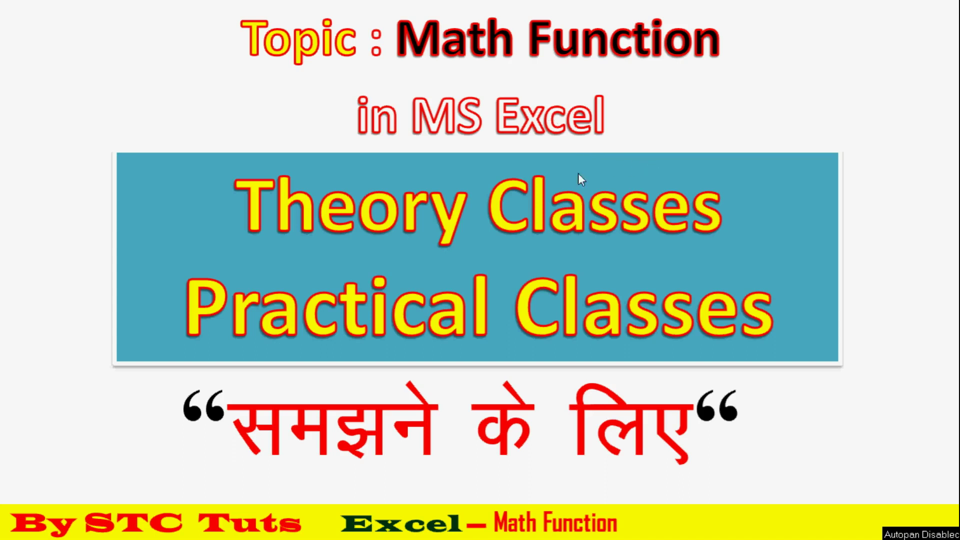
left_click(874, 251)
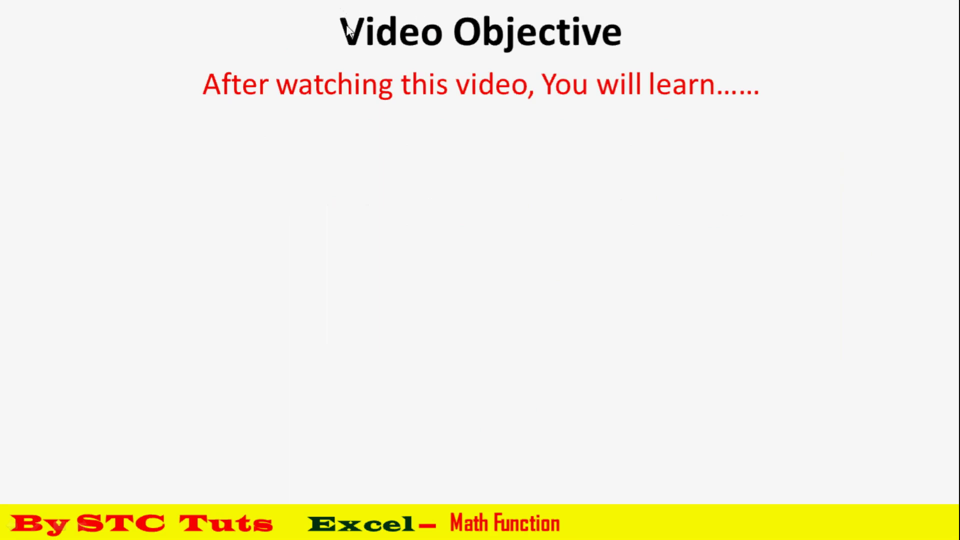
Bring in the objectives, including Abs, Aggregate & LCM and the practical demo, then the function-name boxes
left_click(457, 166)
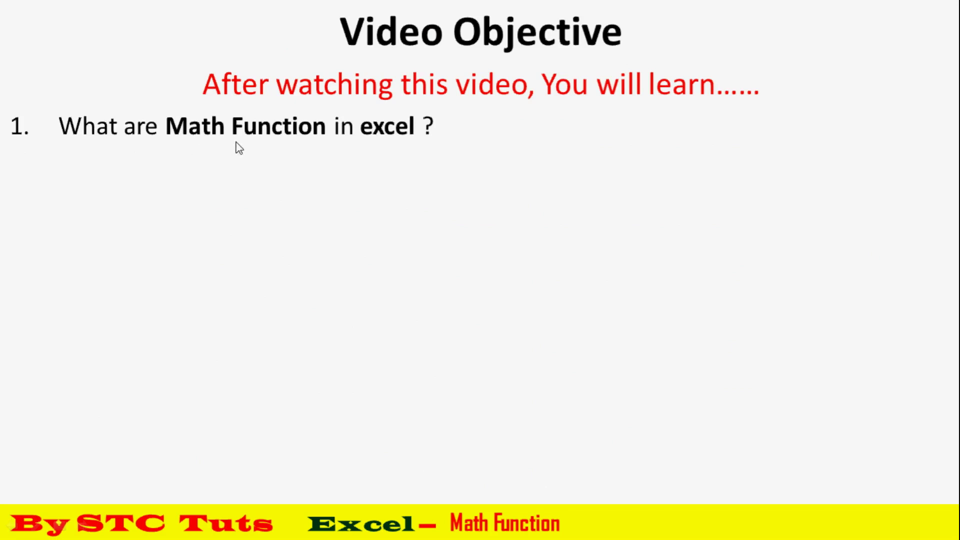
left_click(243, 169)
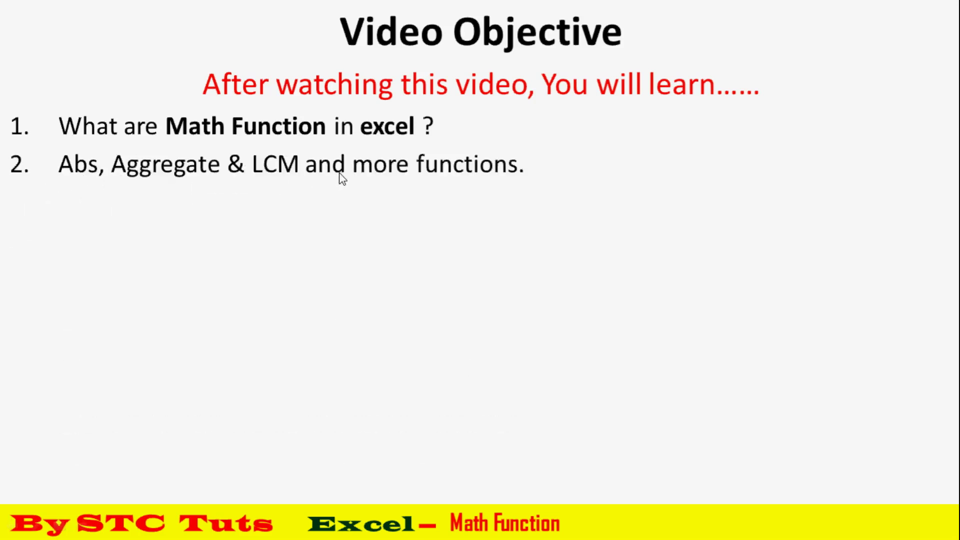
left_click(503, 200)
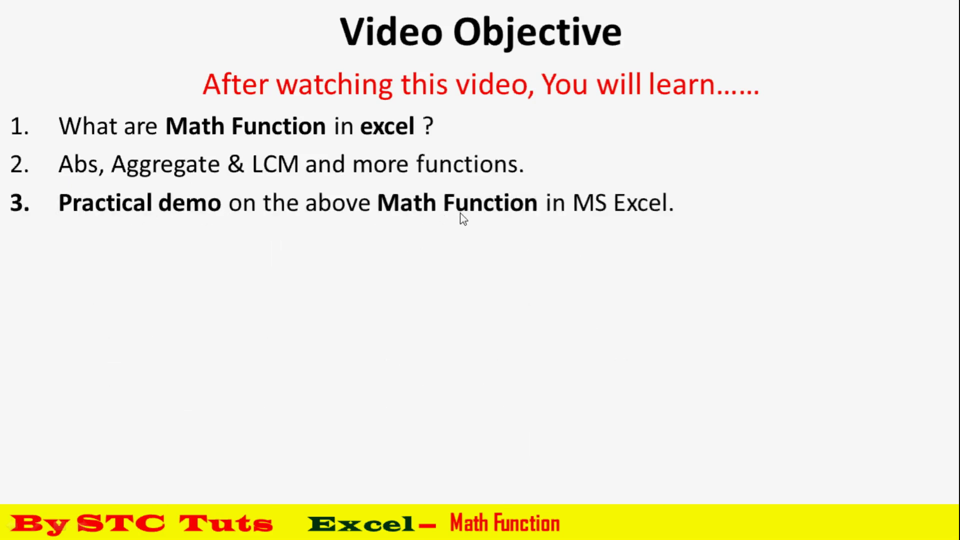
left_click(479, 250)
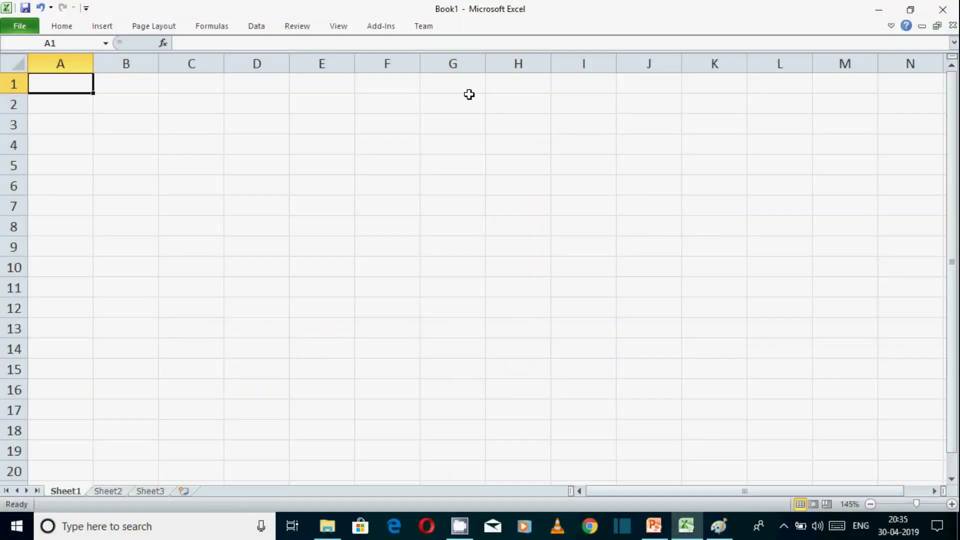
Browse the Formulas ribbon's Math & Trig function list, starting from ABS, ACOS and AGGREGATE
left_click(221, 30)
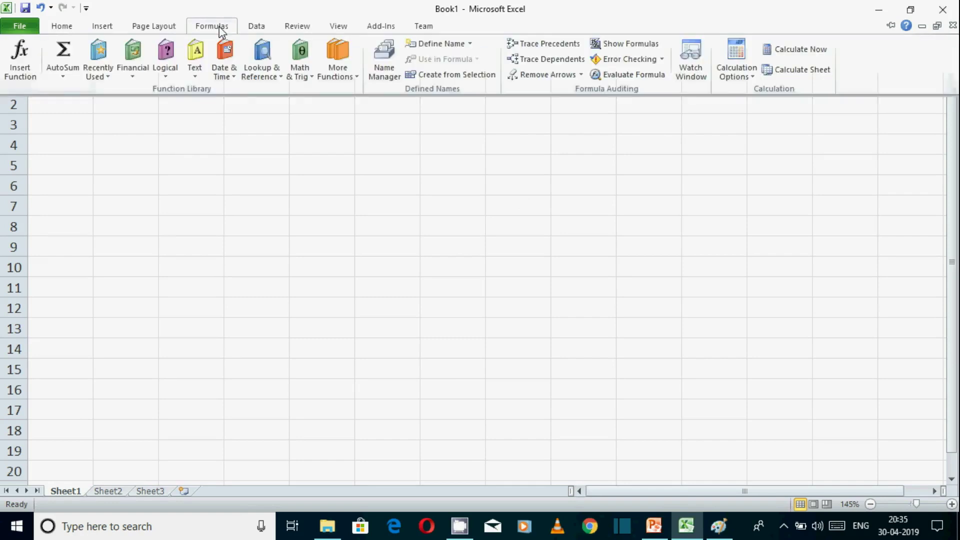
left_click(311, 80)
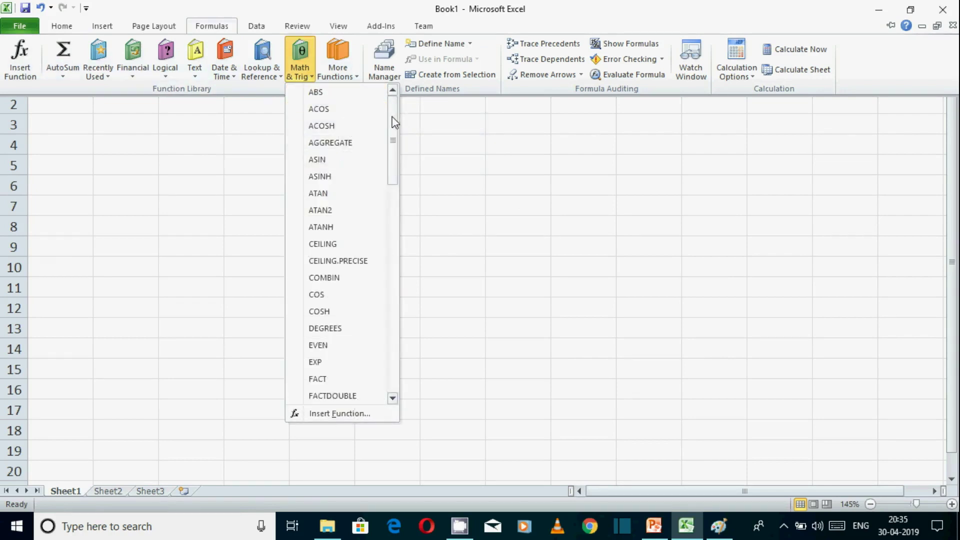
left_click_drag(395, 122, 386, 359)
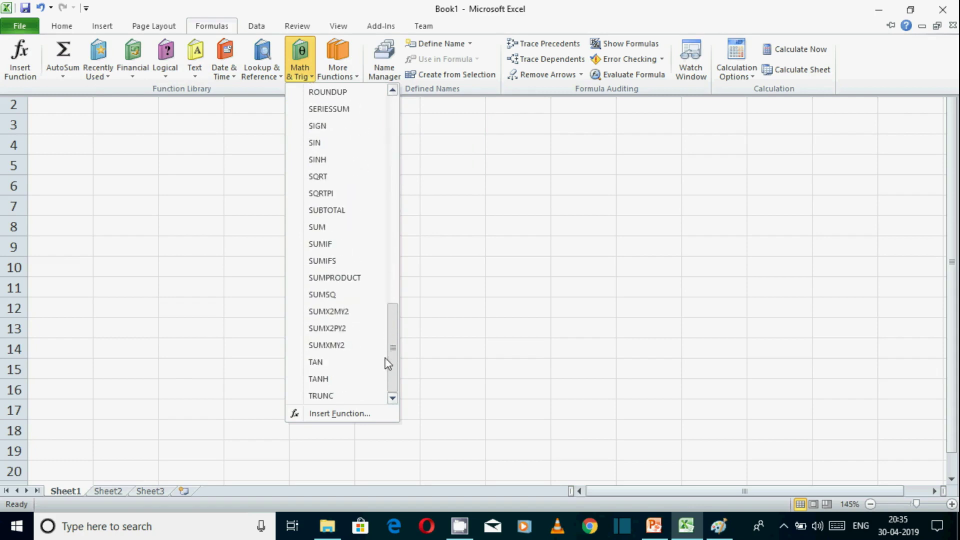
left_click_drag(386, 359, 412, 113)
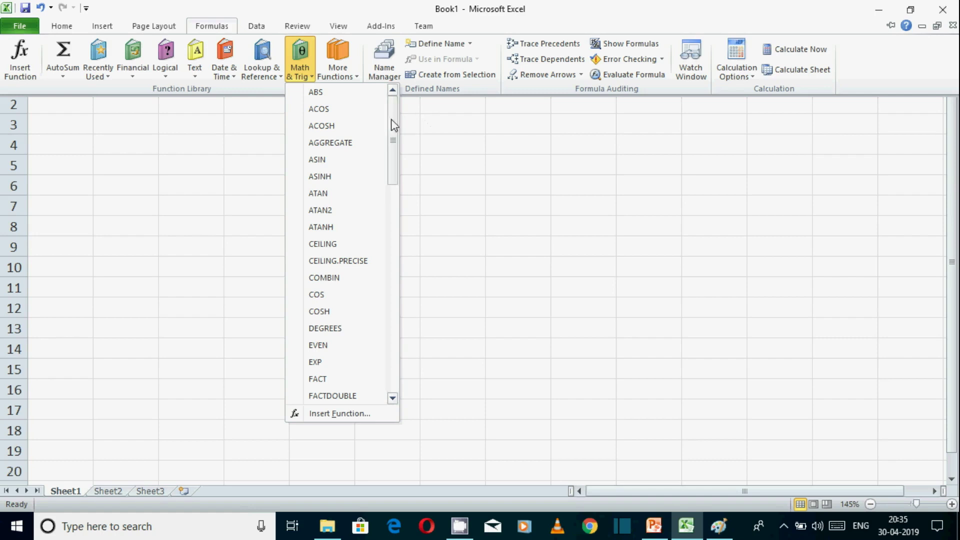
mouse_move(392, 125)
left_mouse_down()
mouse_move(390, 363)
mouse_move(415, 101)
left_mouse_up()
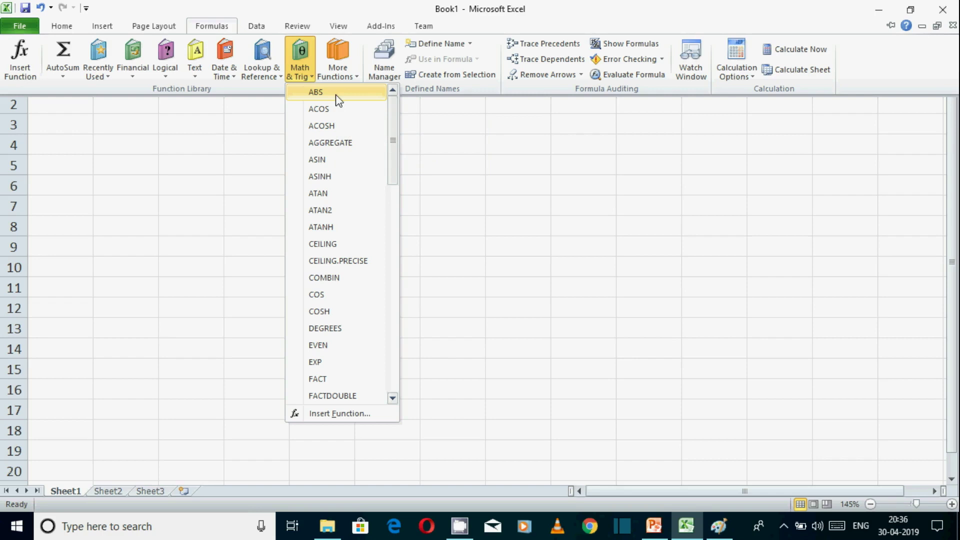
Insert ABS into cell A1 and bring up its help article
left_click(339, 98)
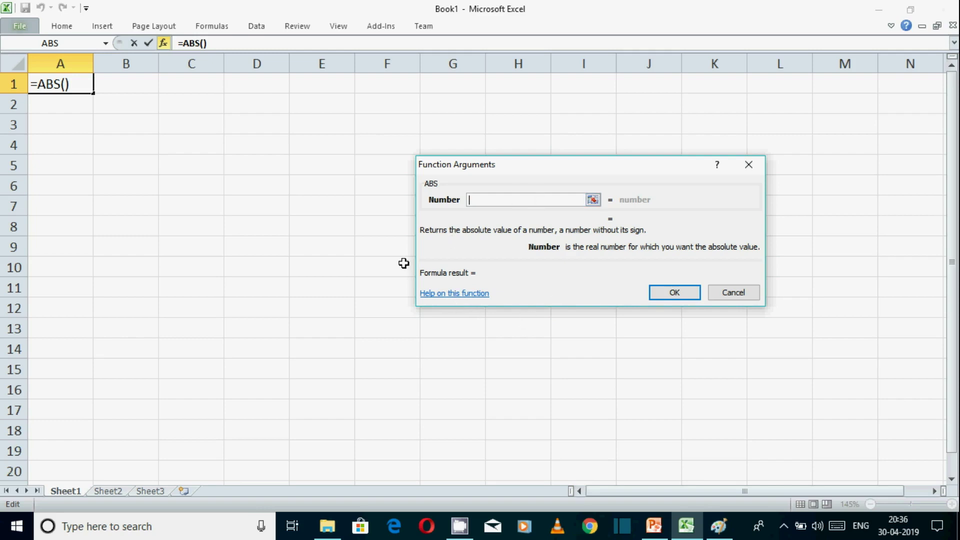
left_click(466, 296)
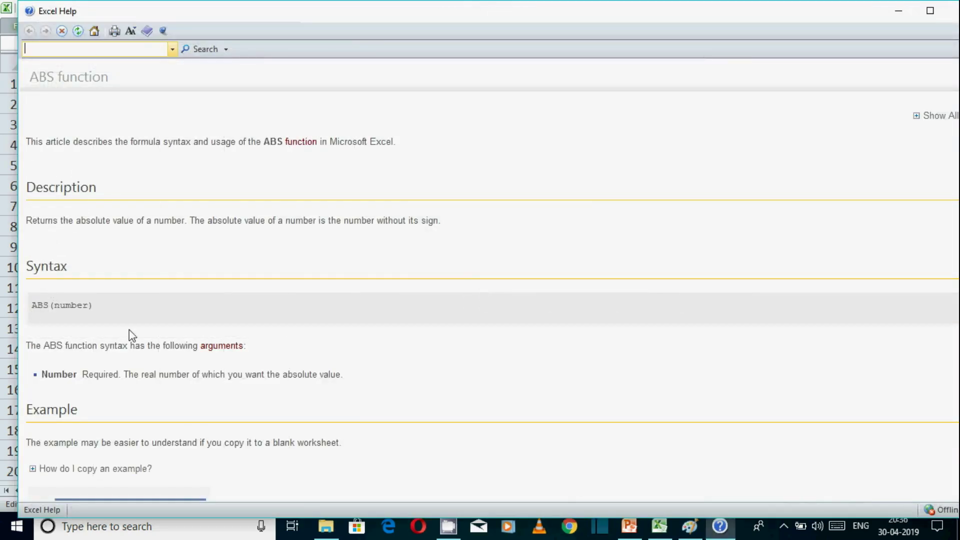
Scroll the ABS article to the example table showing =ABS(2), =ABS(-2) and =ABS(A2)
scroll(125, 334, "down", 2)
scroll(150, 345, "down", 2)
scroll(173, 355, "down", 2)
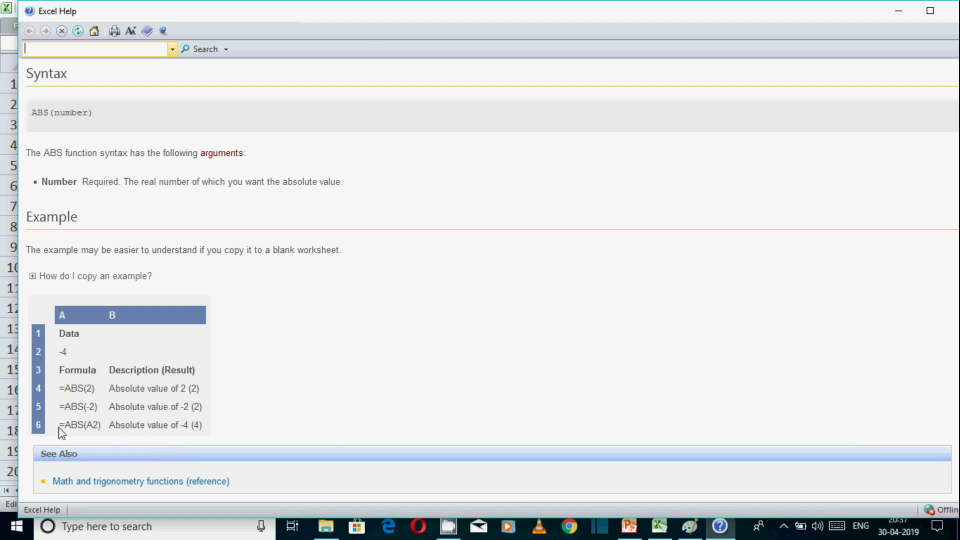
Copy the =ABS(A2) example formula from the help table and close Excel Help
left_click_drag(62, 424, 203, 426)
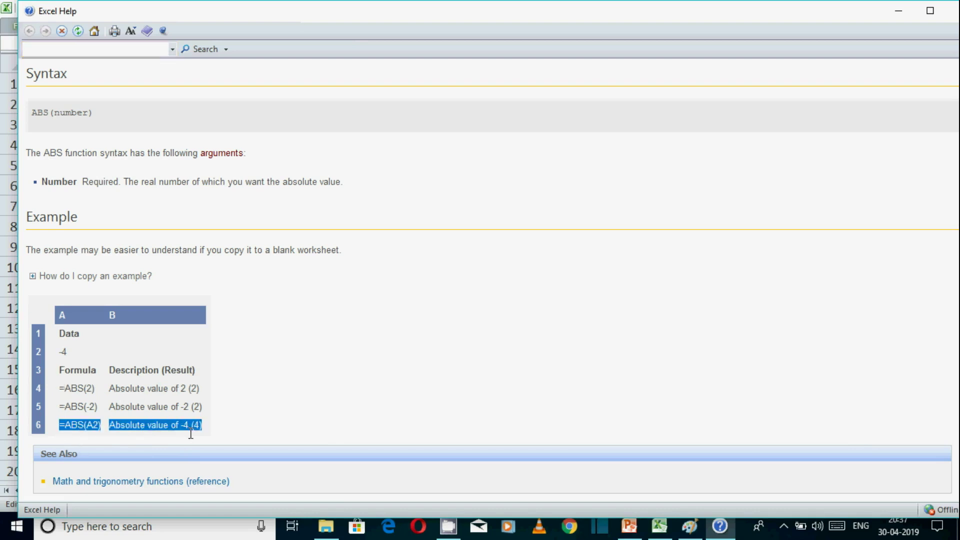
left_click(156, 428)
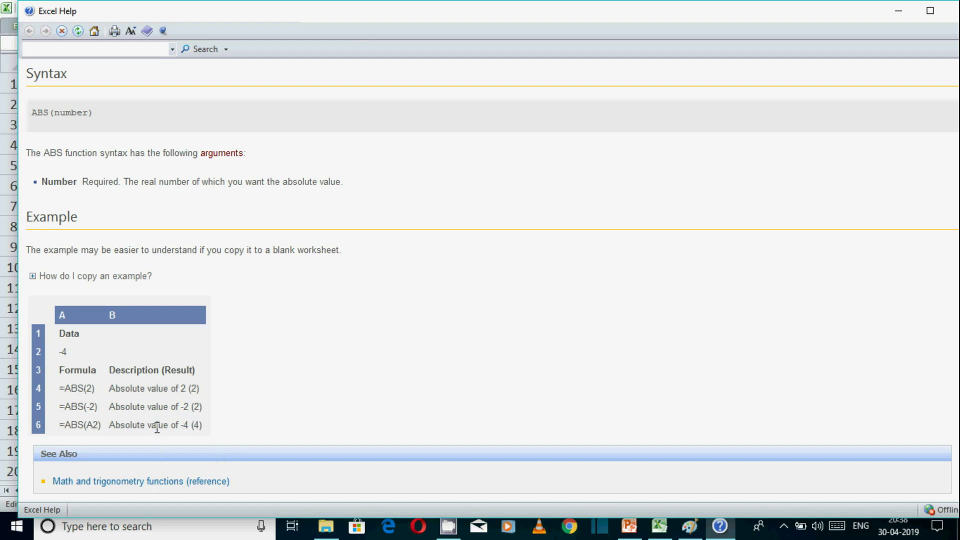
left_click_drag(59, 425, 100, 431)
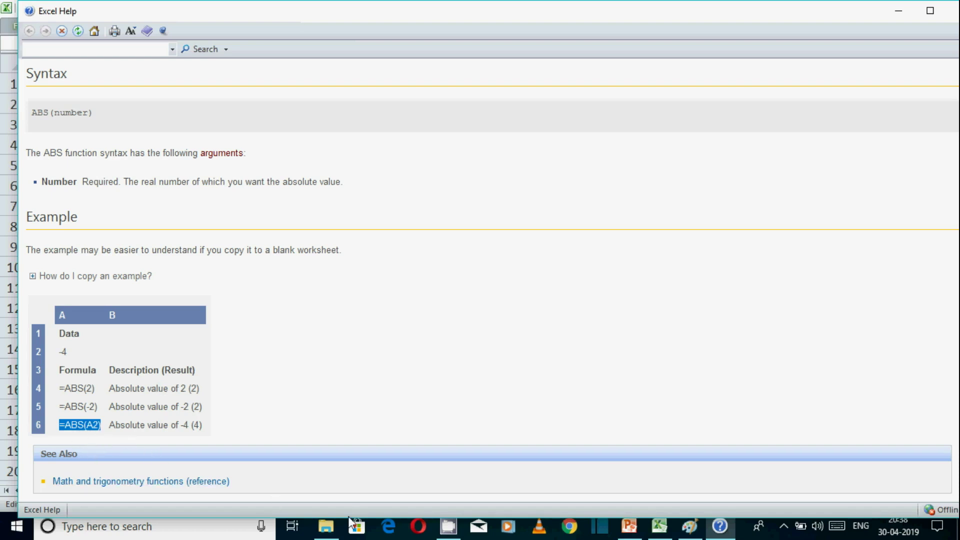
left_click(952, 10)
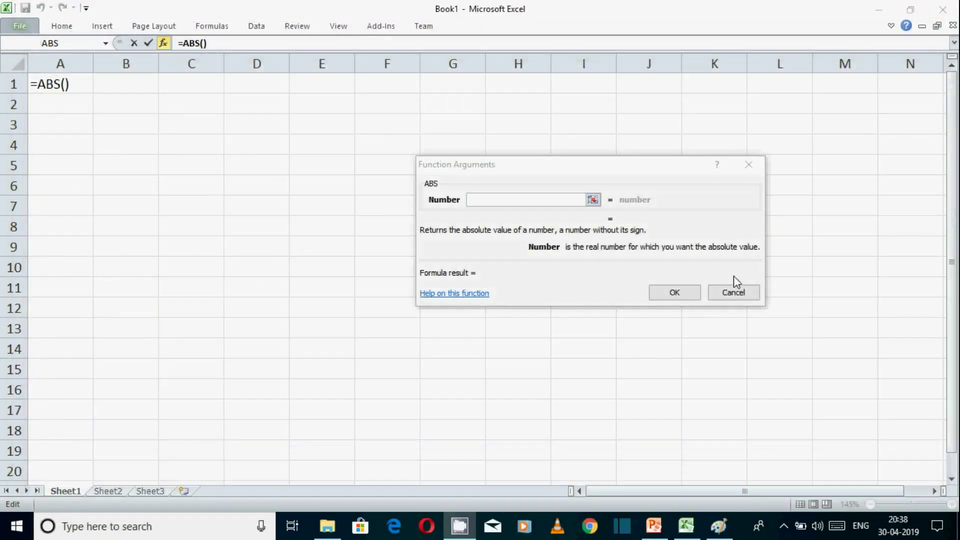
Cancel the unfinished A1 formula and paste =ABS(A2) into cell B2
left_click(743, 295)
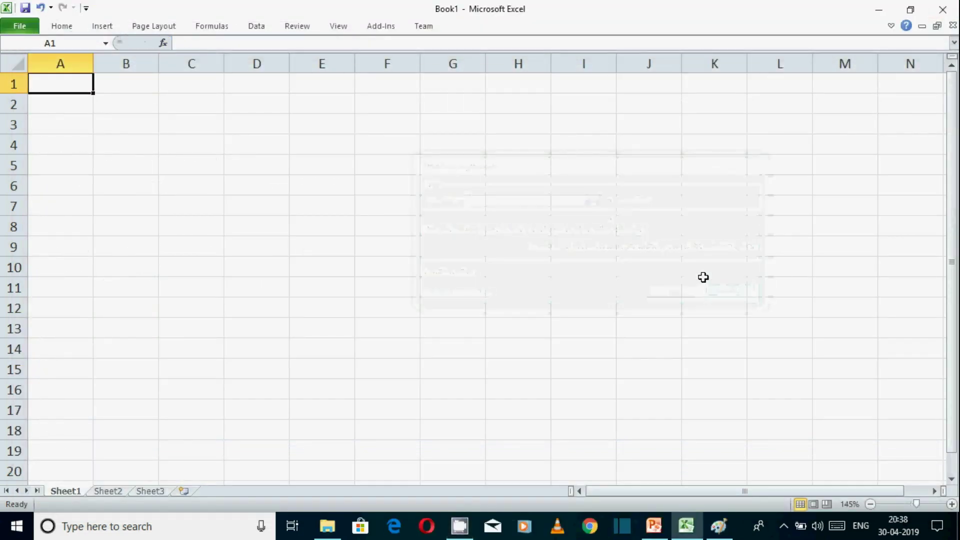
left_click(55, 109)
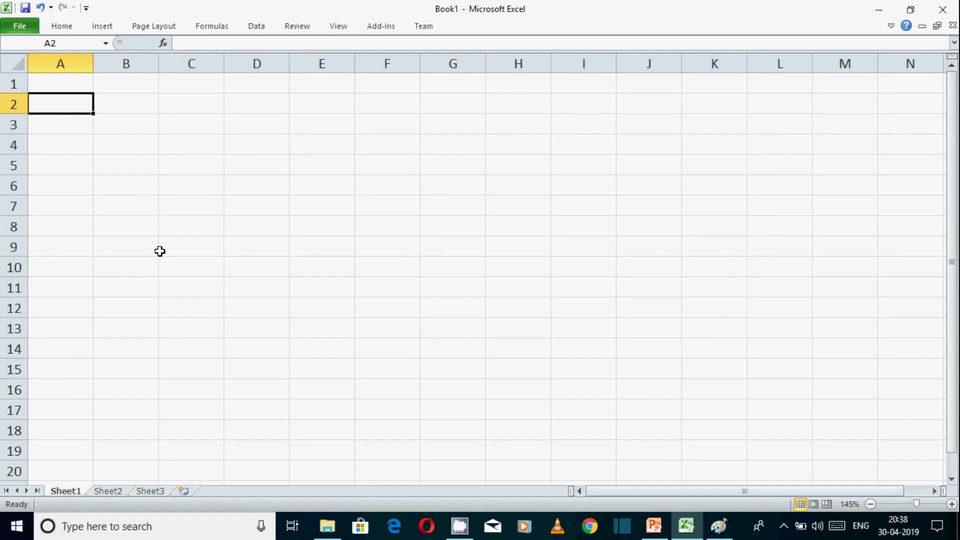
left_click(118, 106)
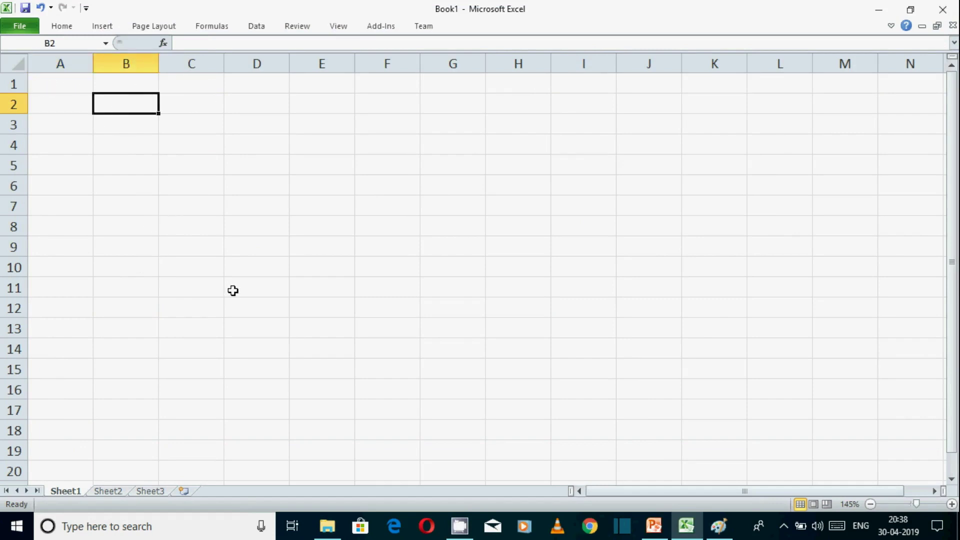
type("=ABS(A2)")
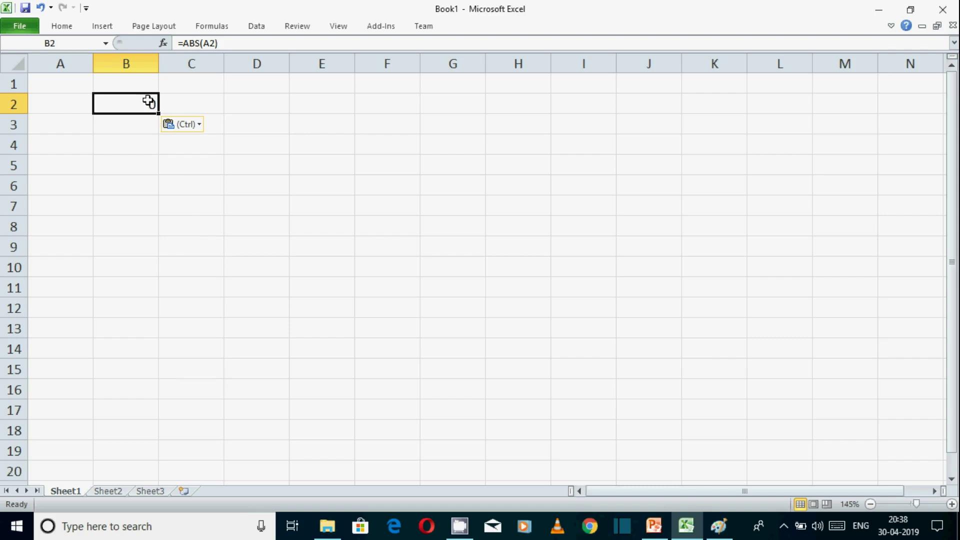
Enter -4, then 2, then -2 in A2 to watch B2 recalculate
left_click(44, 106)
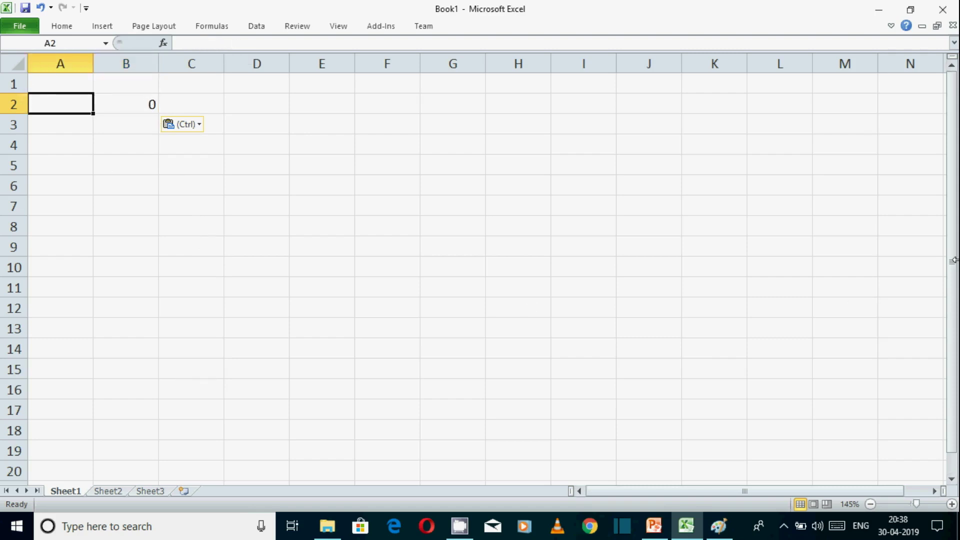
type("-4")
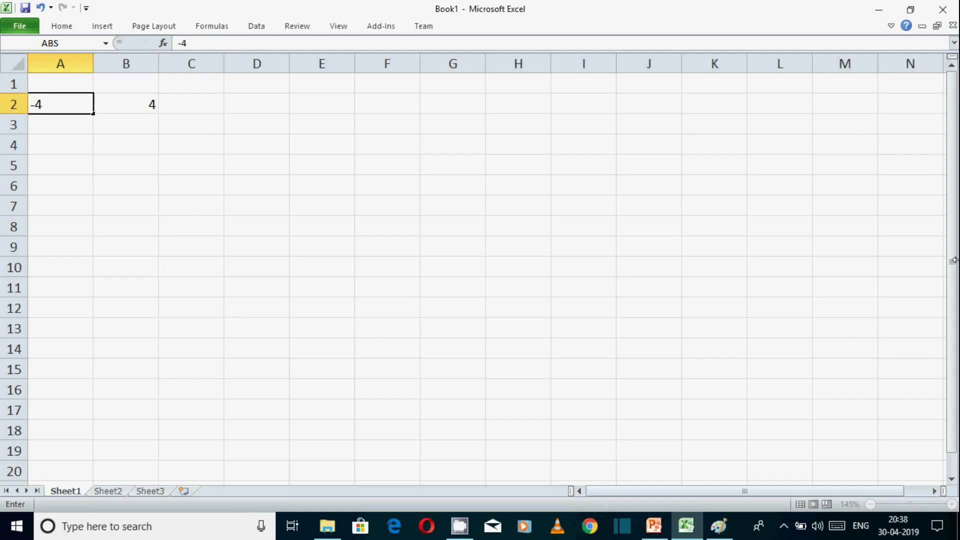
key("Return")
left_click(60, 106)
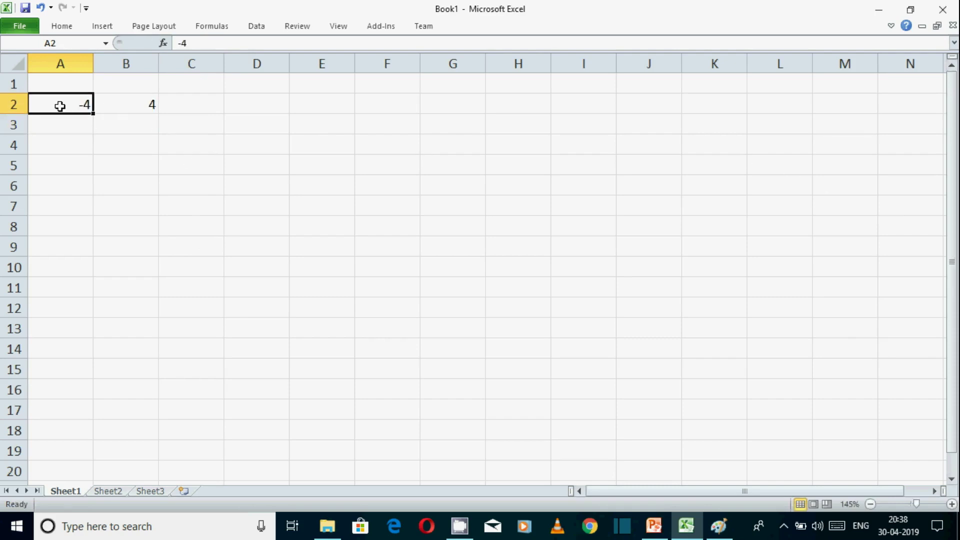
type("2")
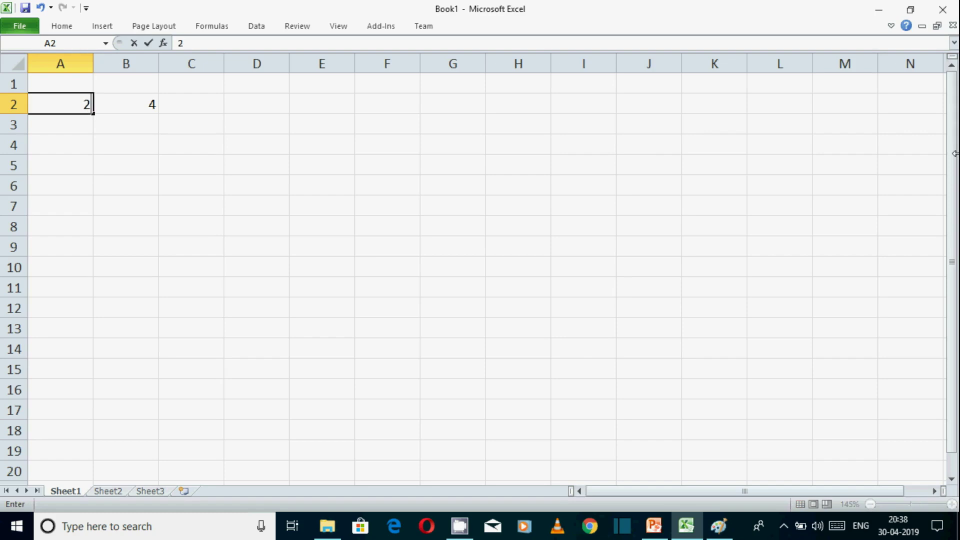
key("Return")
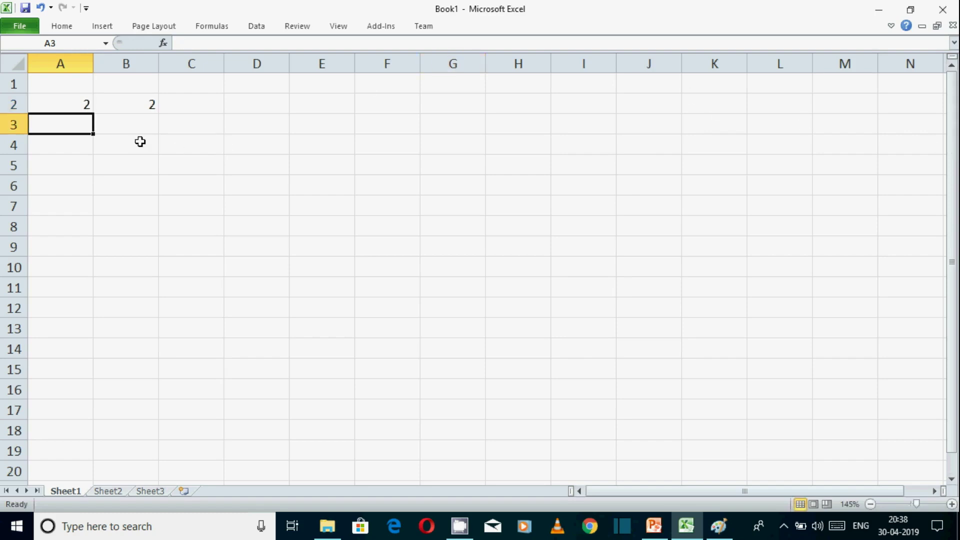
left_click(82, 107)
type("-2")
key("Return")
Switch the sheet to display formulas (Ctrl+`), then select cell B3
left_click(87, 104)
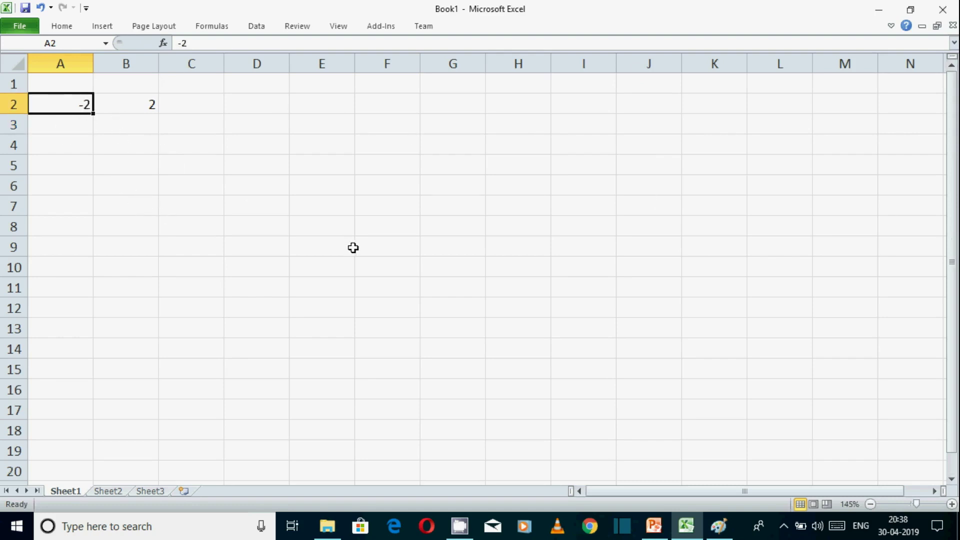
key("ctrl+grave")
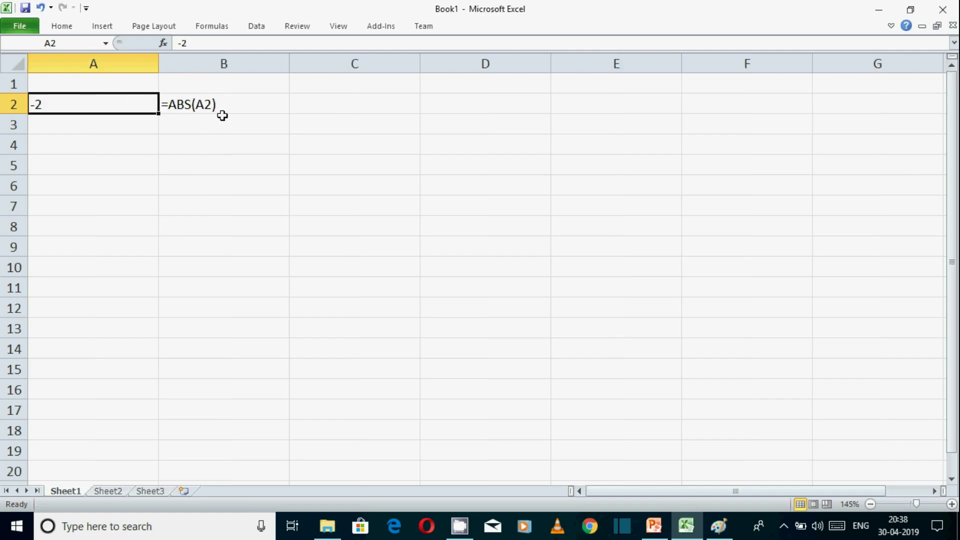
left_click(115, 129)
left_click(189, 132)
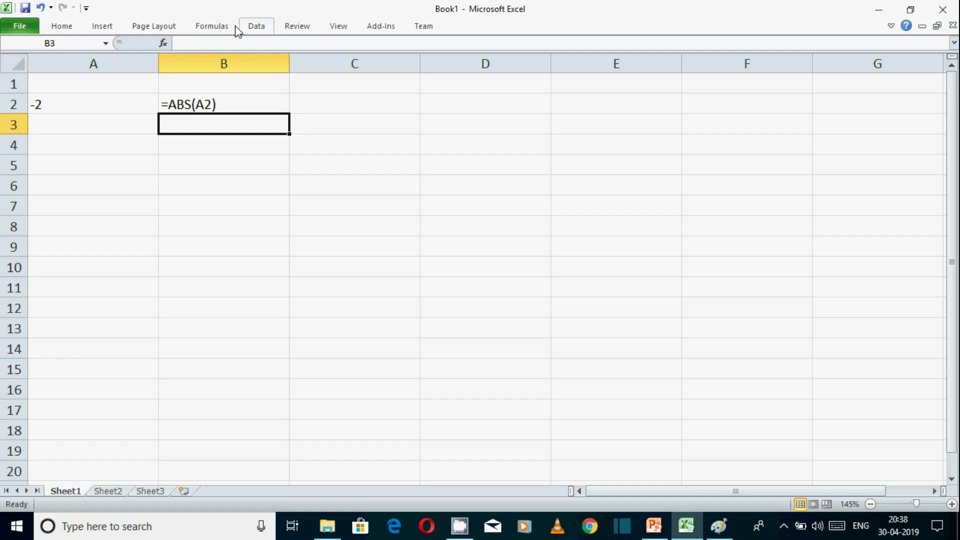
Insert AGGREGATE into B3 from the Math & Trig list and open its help page
left_click(212, 28)
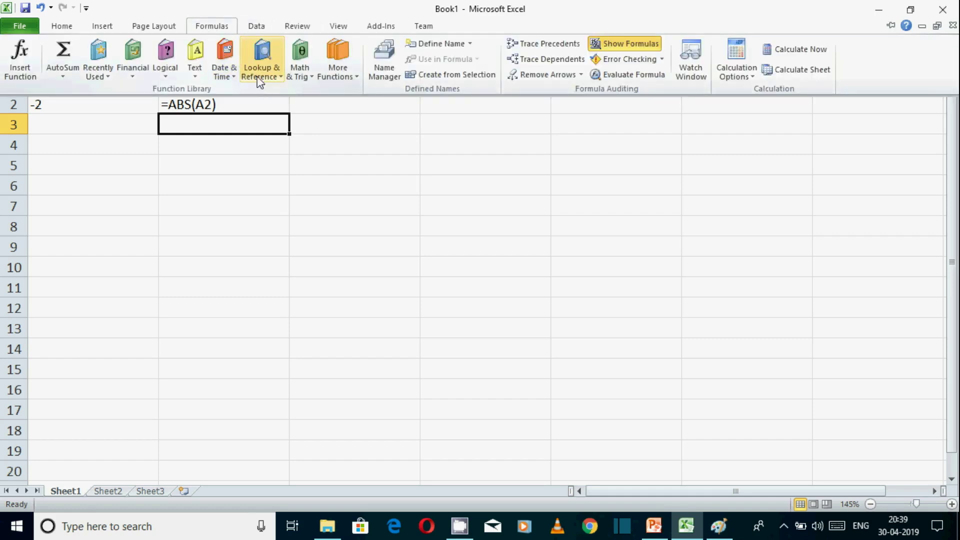
left_click(306, 75)
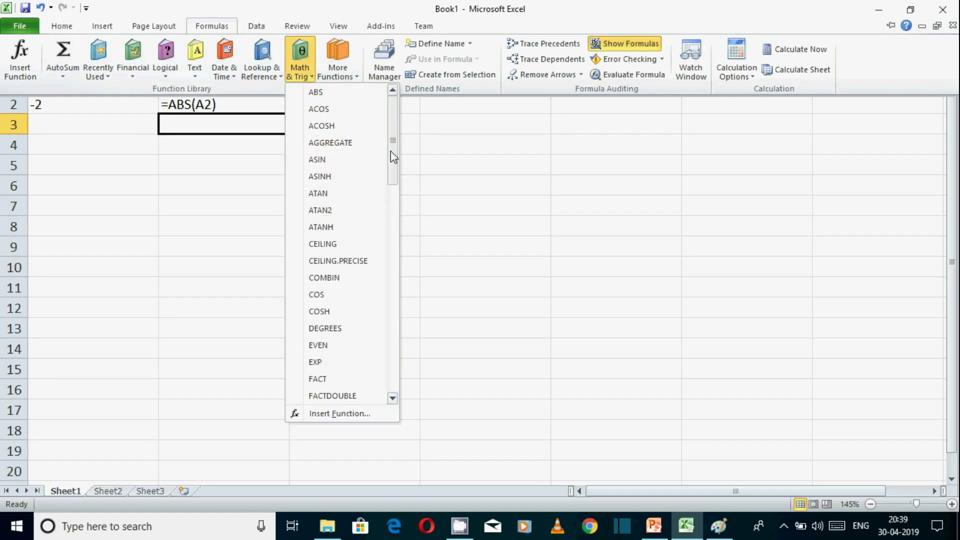
mouse_move(391, 150)
left_mouse_down()
mouse_move(390, 178)
mouse_move(391, 146)
left_mouse_up()
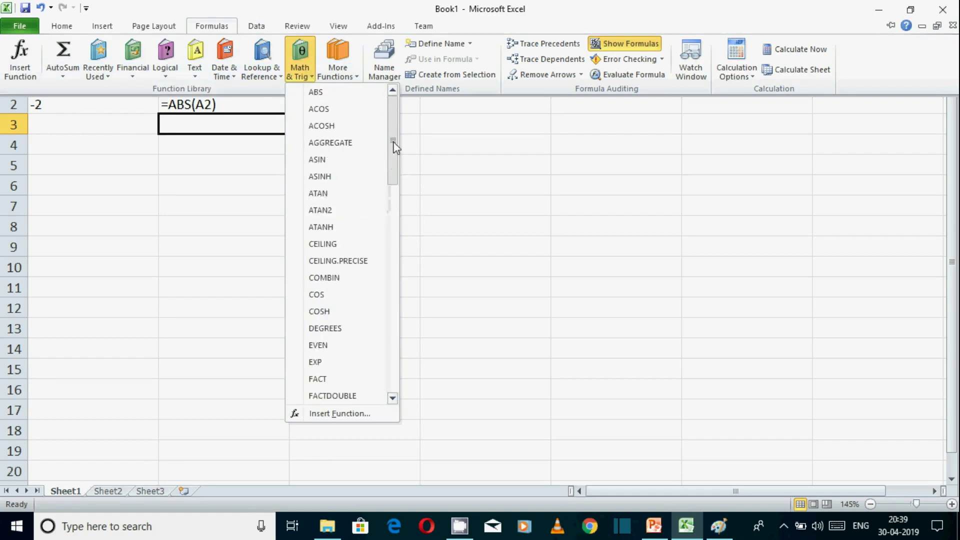
left_click(359, 143)
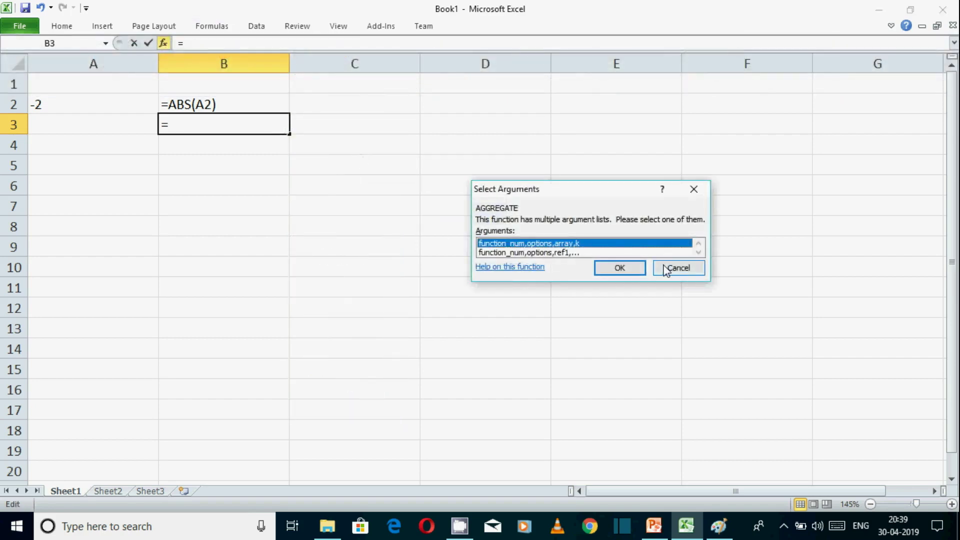
left_click(510, 268)
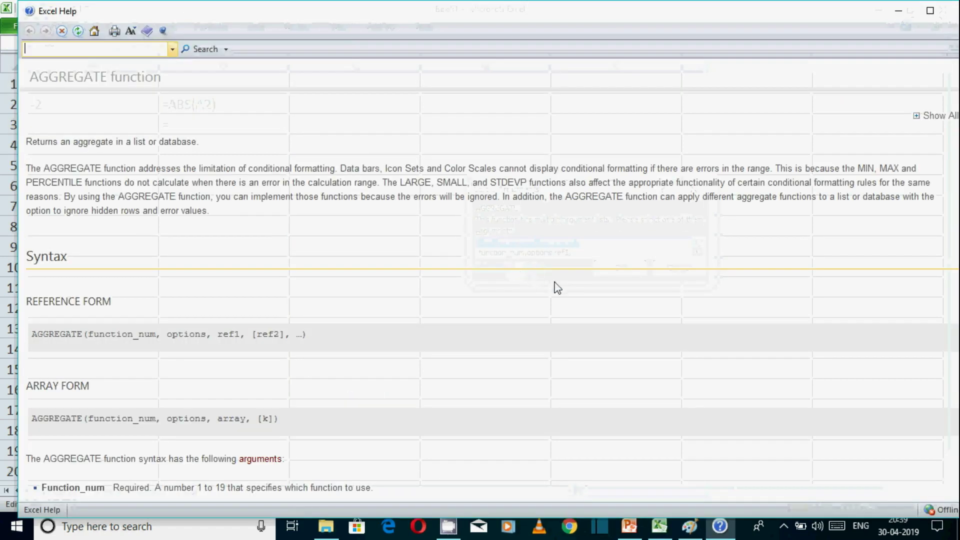
Scroll through the AGGREGATE syntax and function_num list, 1 AVERAGE to 19 QUARTILE.EXC
scroll(350, 197, "down", 3)
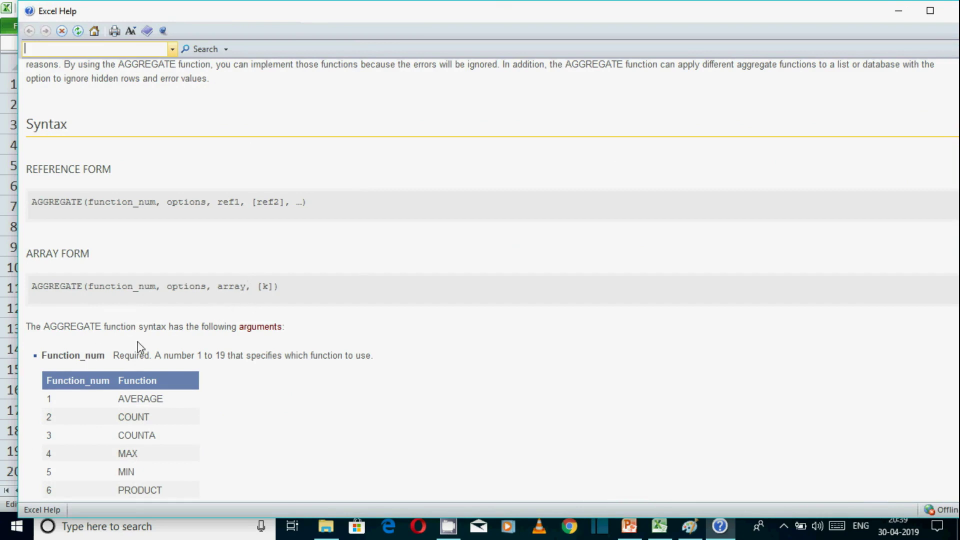
scroll(251, 305, "up", 2)
scroll(251, 305, "up", 2)
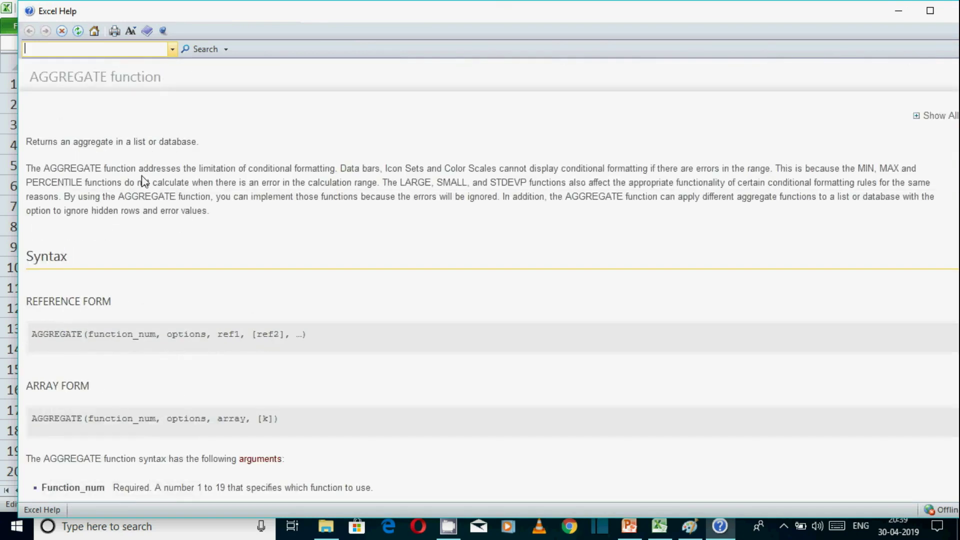
scroll(216, 259, "down", 2)
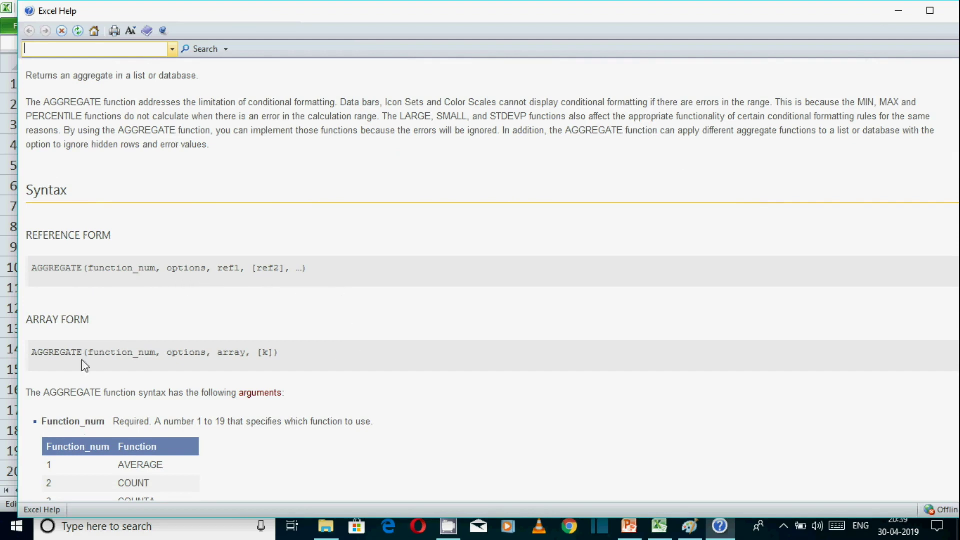
scroll(105, 332, "down", 1)
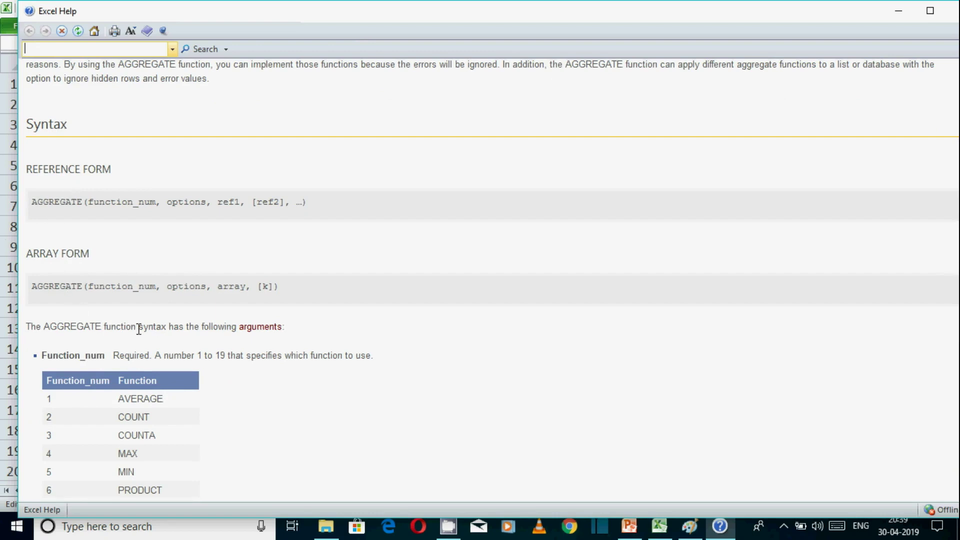
scroll(139, 329, "down", 3)
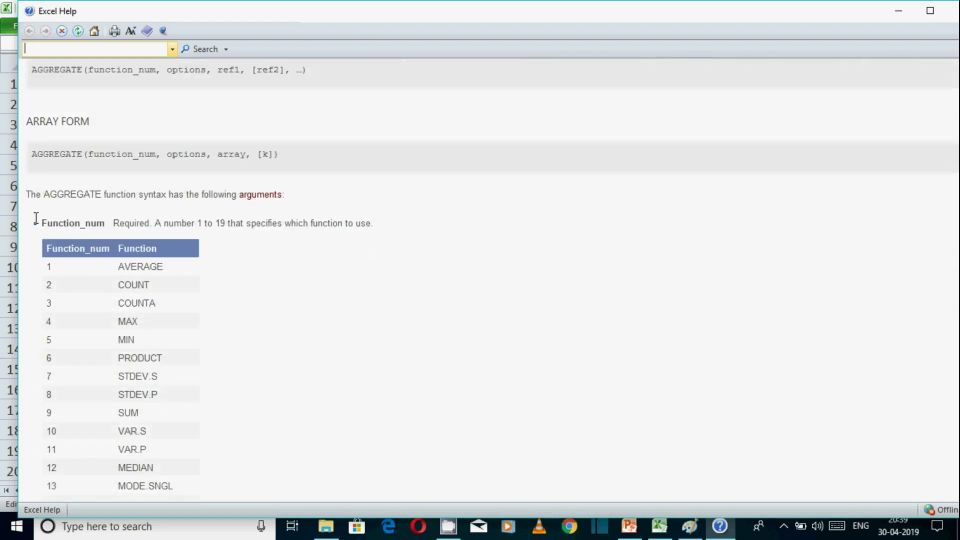
scroll(145, 269, "down", 5)
scroll(146, 283, "up", 5)
scroll(150, 332, "down", 3)
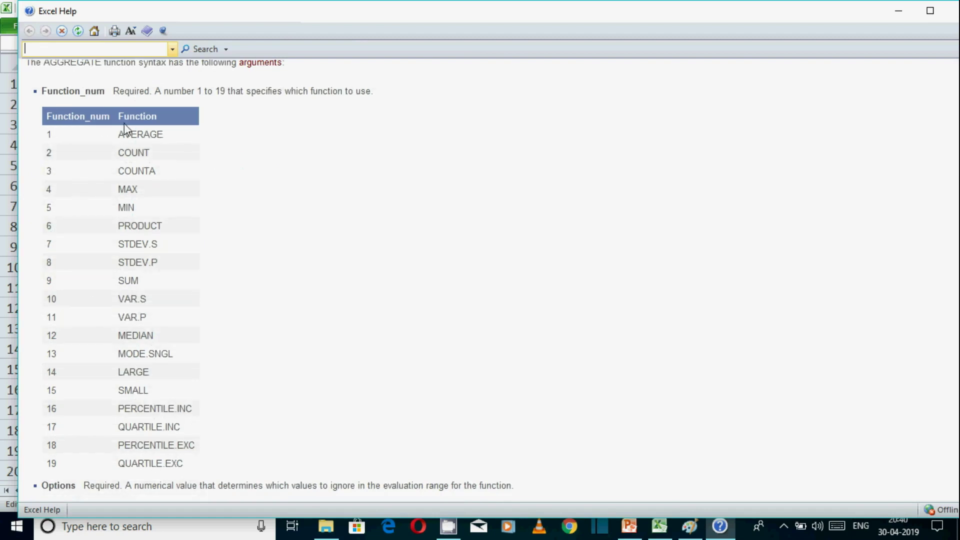
scroll(139, 155, "up", 3)
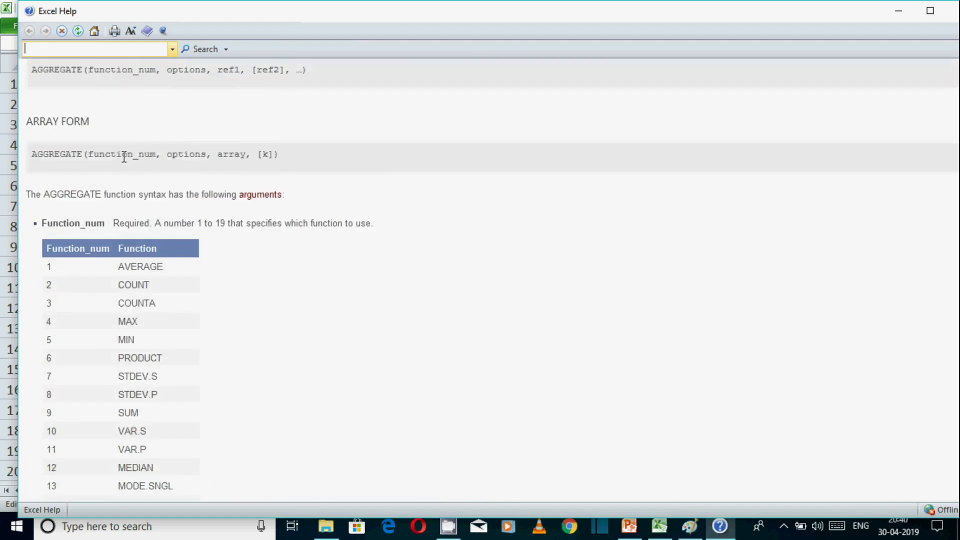
scroll(181, 75, "up", 2)
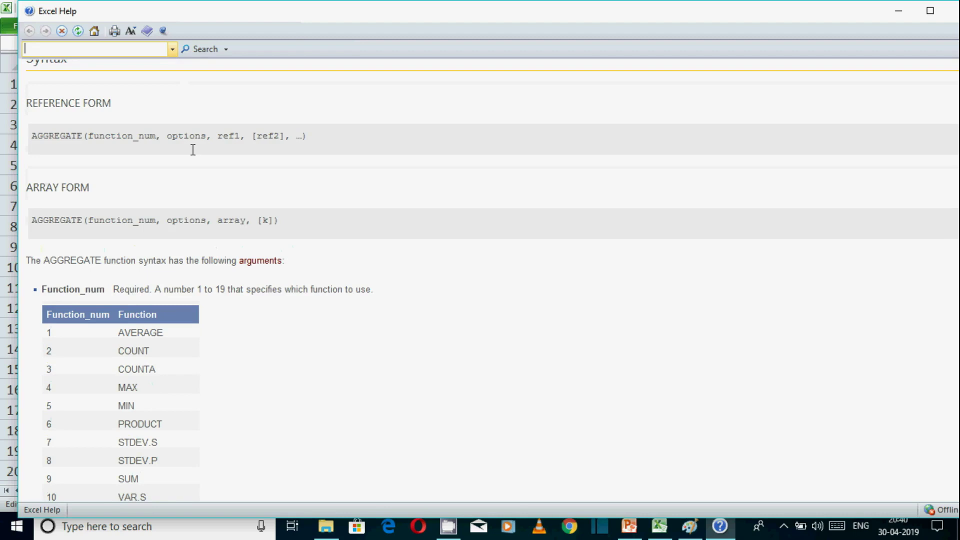
scroll(260, 178, "down", 4)
scroll(264, 173, "down", 2)
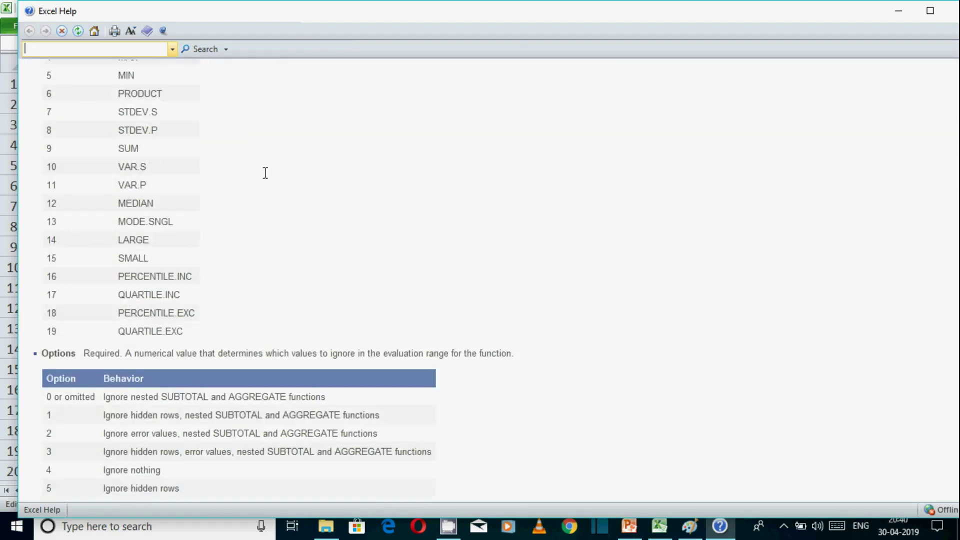
Scroll past the Options table to Ref1/Ref2 and the ref2 functions, LARGE through QUARTILE.EXC
scroll(266, 172, "down", 2)
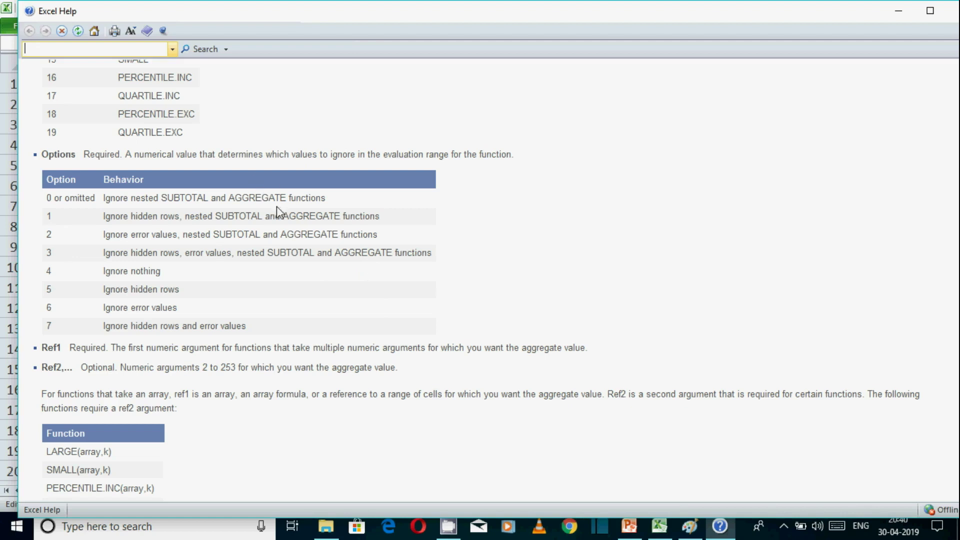
scroll(277, 206, "up", 2)
scroll(274, 200, "up", 5)
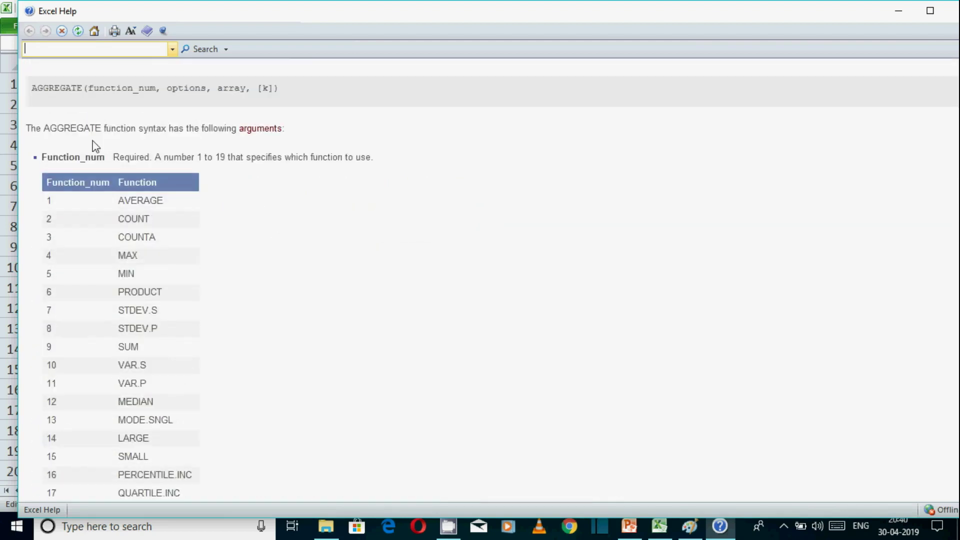
scroll(80, 260, "down", 4)
scroll(73, 313, "down", 2)
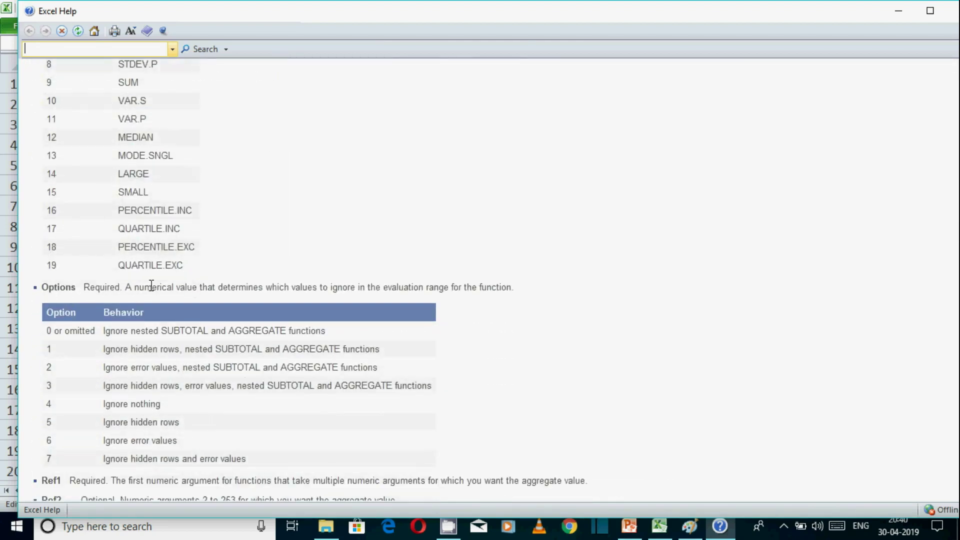
scroll(129, 325, "down", 1)
scroll(55, 210, "down", 2)
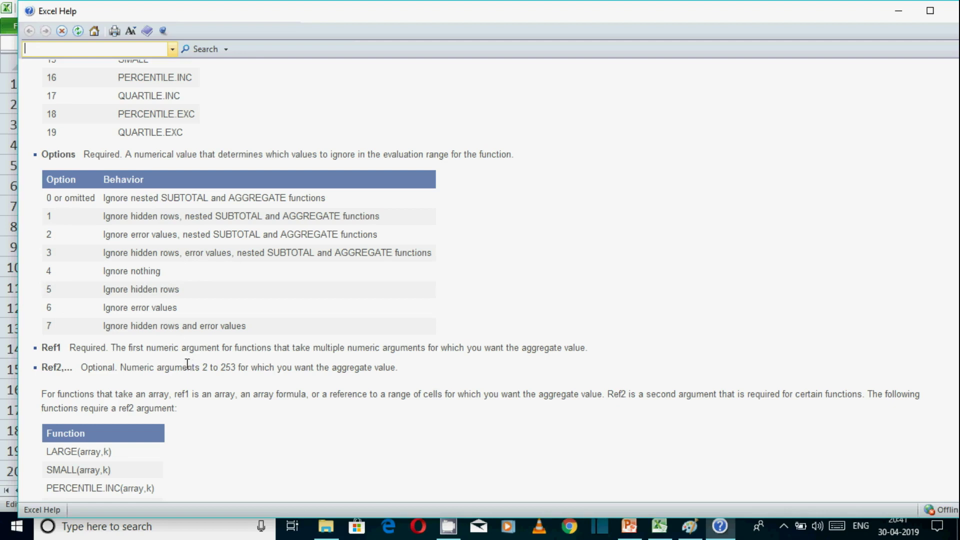
scroll(188, 364, "down", 3)
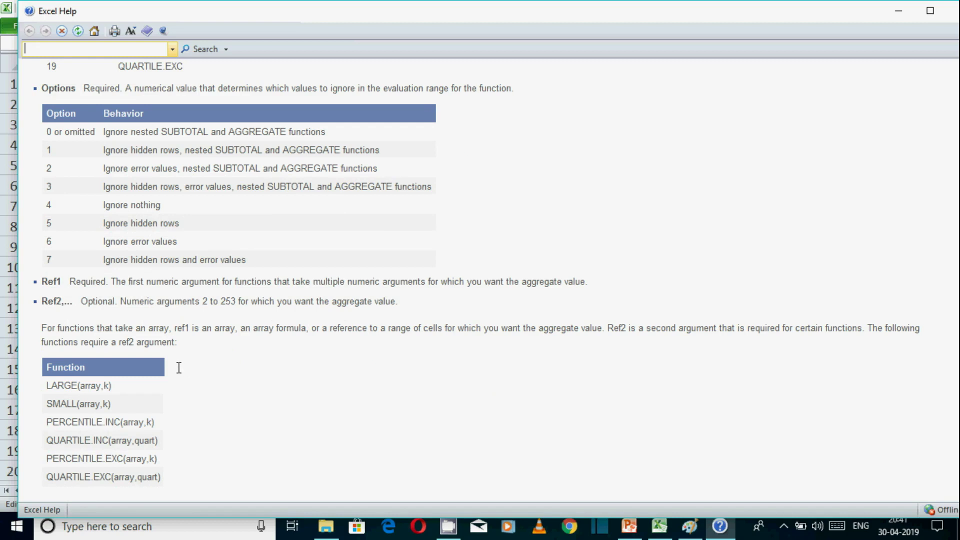
scroll(135, 297, "down", 5)
scroll(129, 295, "down", 1)
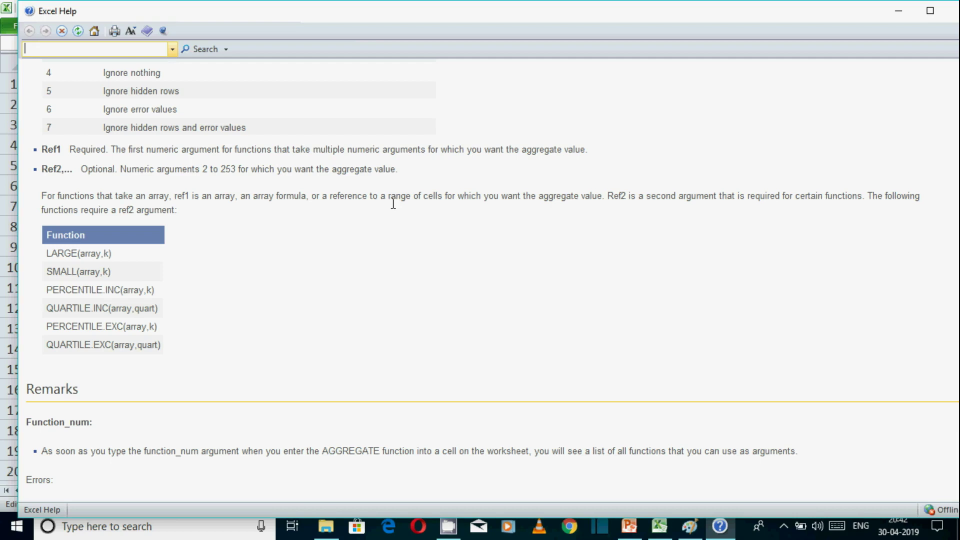
scroll(177, 233, "down", 3)
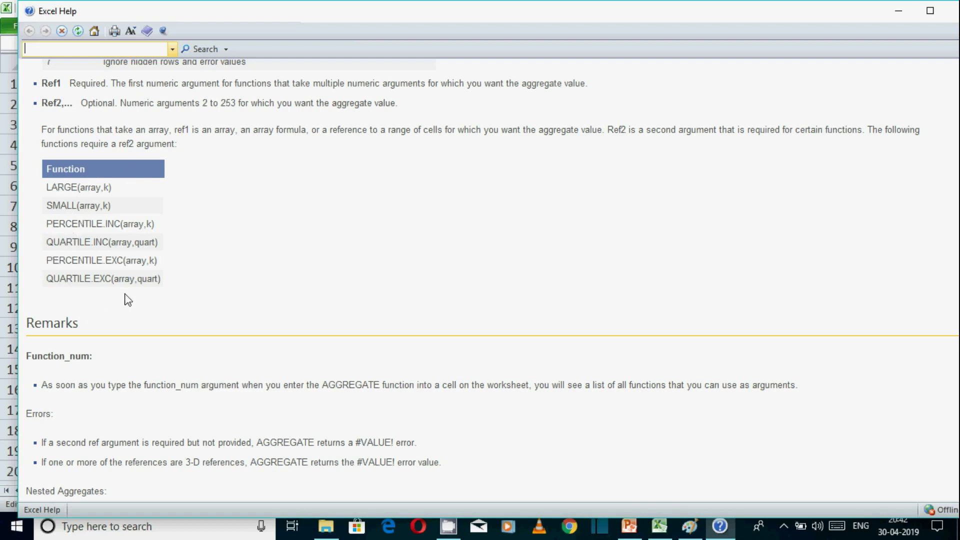
scroll(127, 290, "down", 1)
scroll(126, 277, "down", 4)
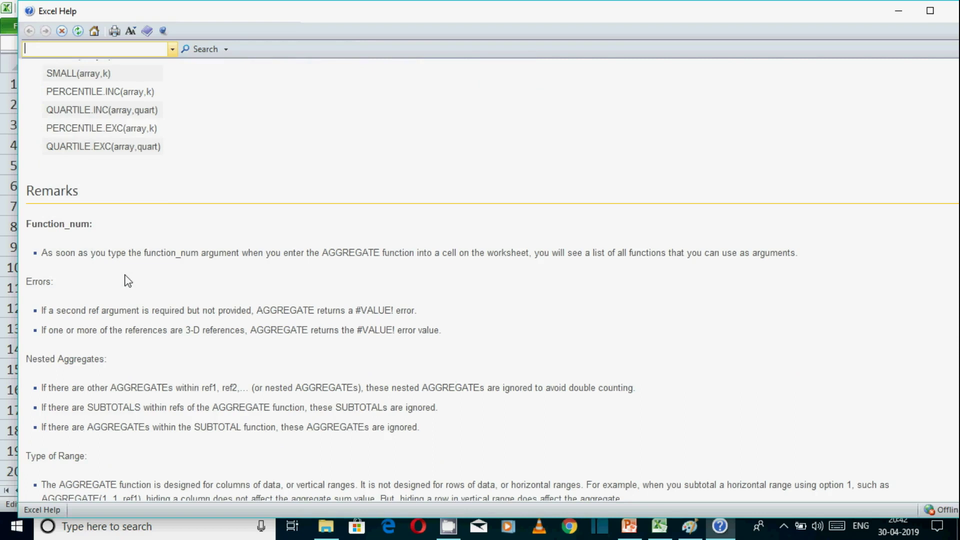
scroll(127, 281, "down", 2)
scroll(127, 280, "down", 5)
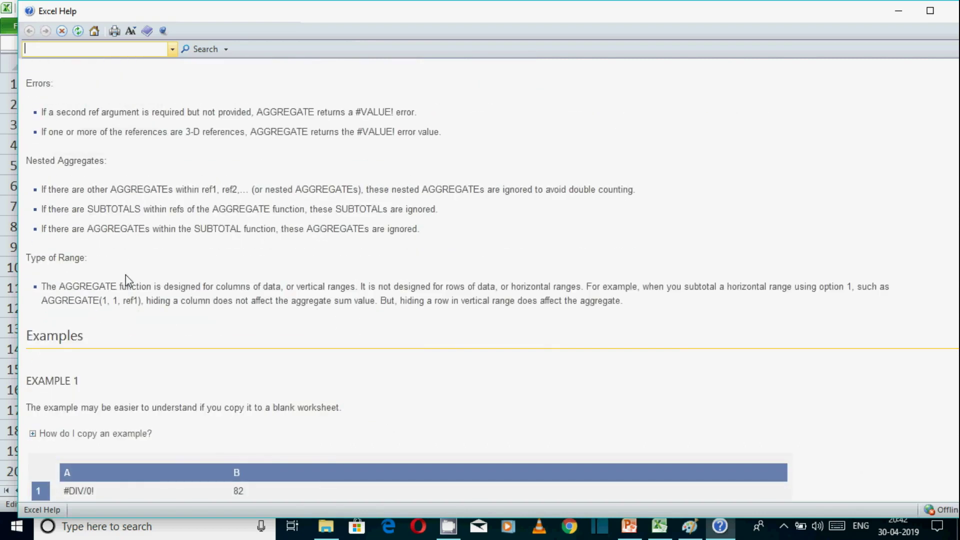
scroll(127, 281, "down", 2)
scroll(128, 280, "down", 2)
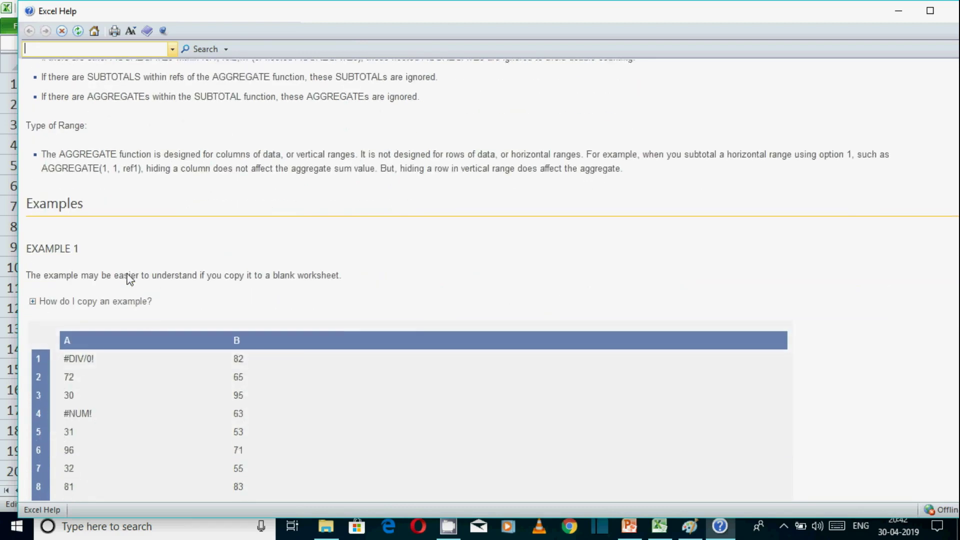
scroll(130, 279, "down", 2)
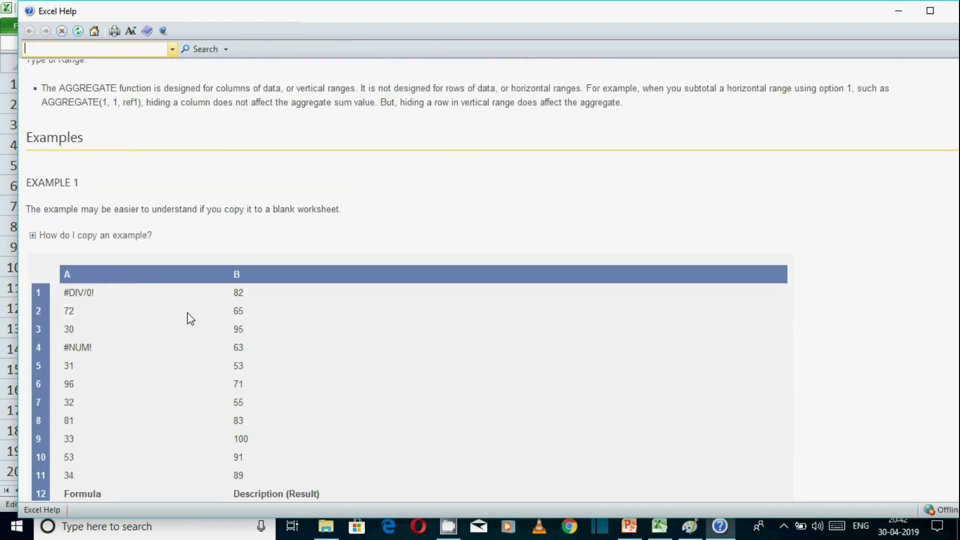
scroll(190, 318, "up", 2)
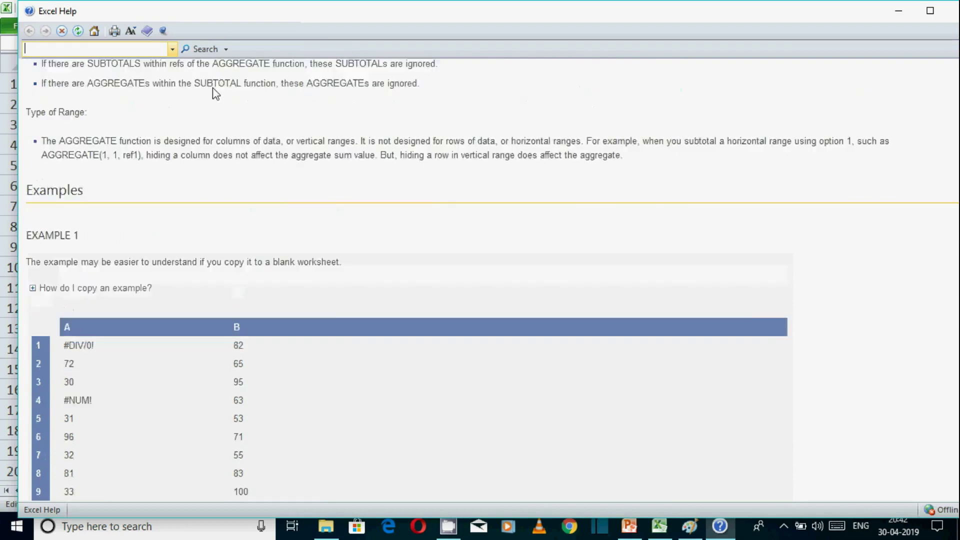
scroll(214, 92, "up", 9)
scroll(283, 161, "up", 7)
scroll(247, 135, "down", 10)
scroll(247, 138, "down", 8)
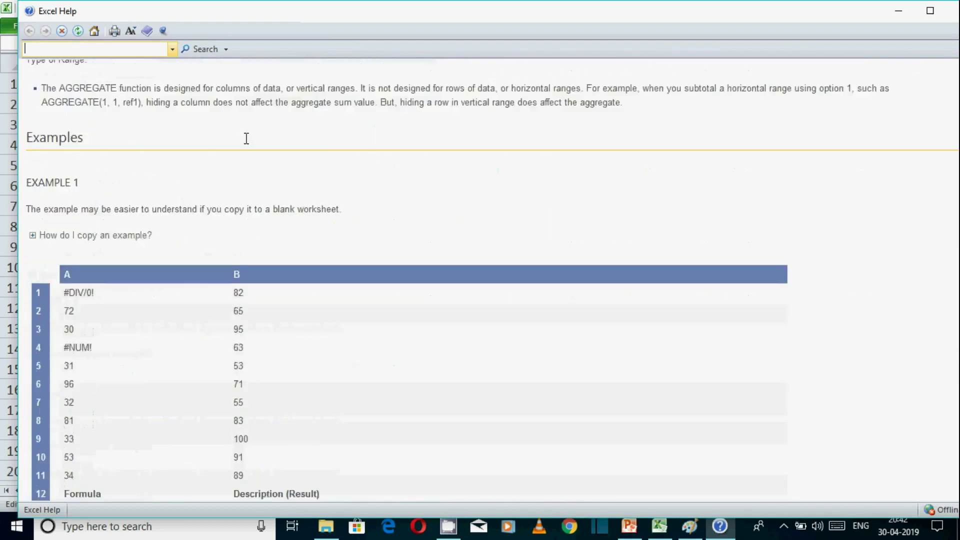
scroll(246, 139, "down", 8)
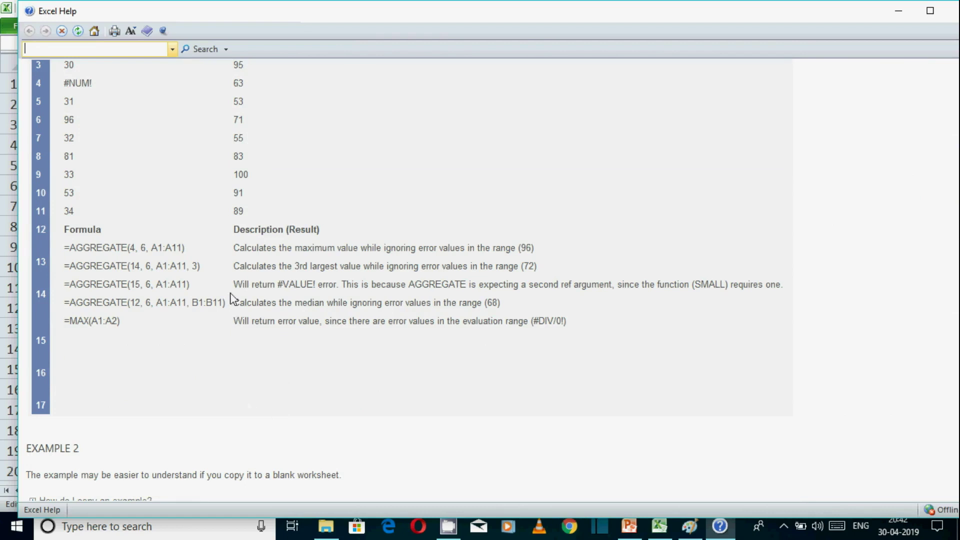
scroll(231, 296, "down", 10)
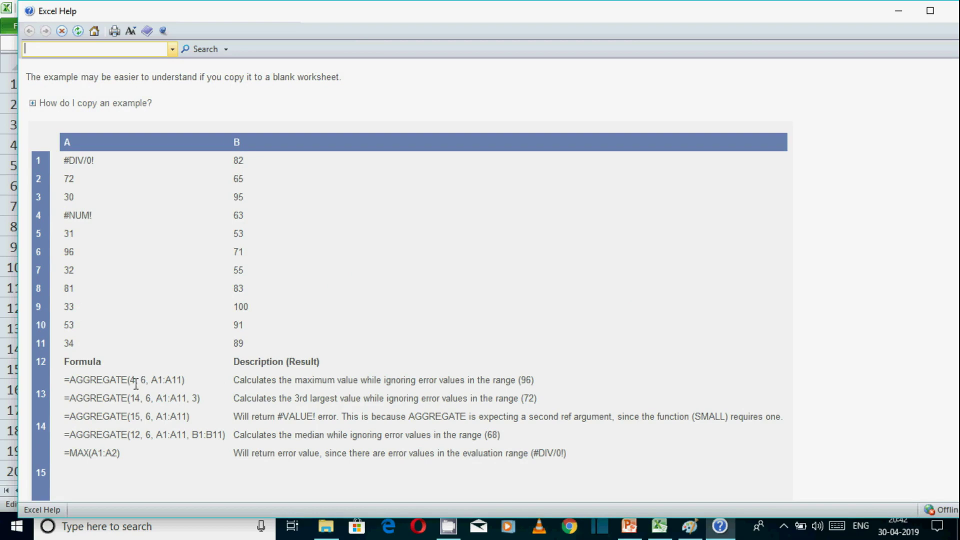
left_click_drag(135, 380, 126, 383)
scroll(310, 275, "up", 5)
scroll(309, 275, "up", 8)
scroll(80, 176, "up", 4)
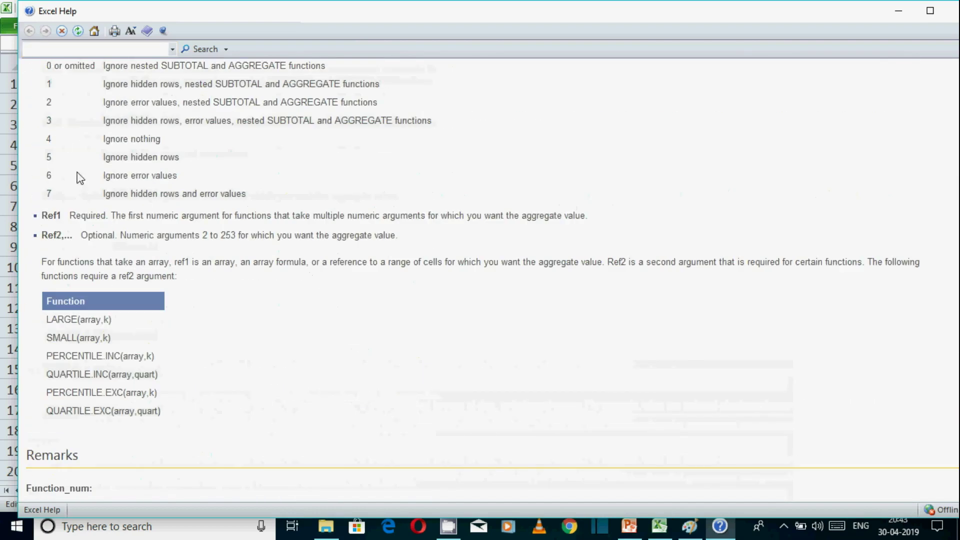
scroll(43, 105, "up", 2)
scroll(143, 153, "up", 3)
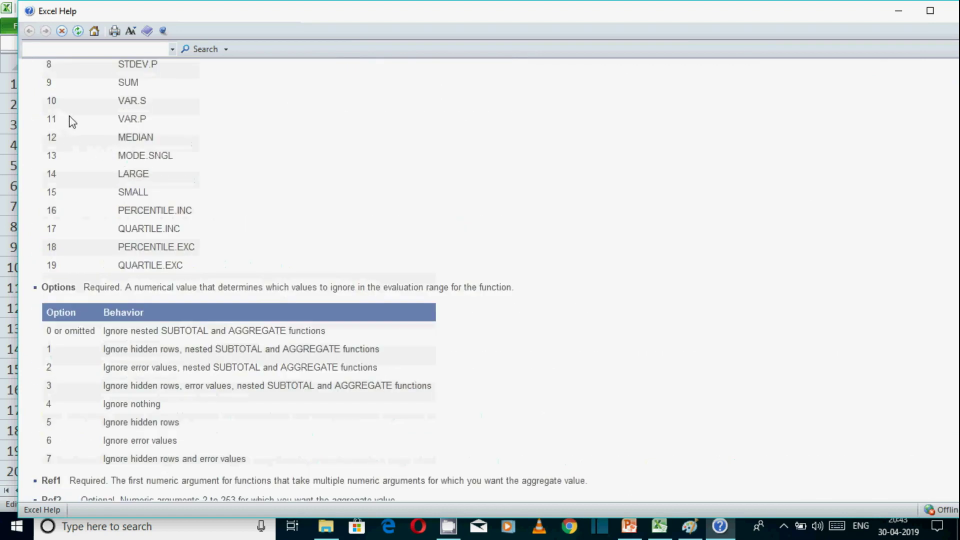
scroll(68, 115, "up", 3)
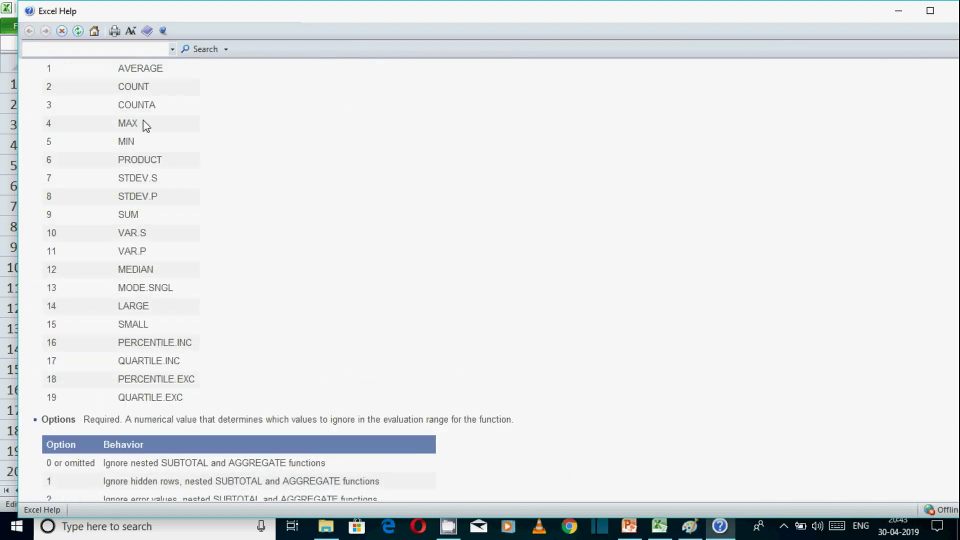
scroll(208, 117, "down", 6)
scroll(215, 142, "down", 5)
scroll(215, 144, "down", 8)
scroll(216, 146, "down", 3)
scroll(215, 146, "down", 1)
scroll(216, 147, "down", 3)
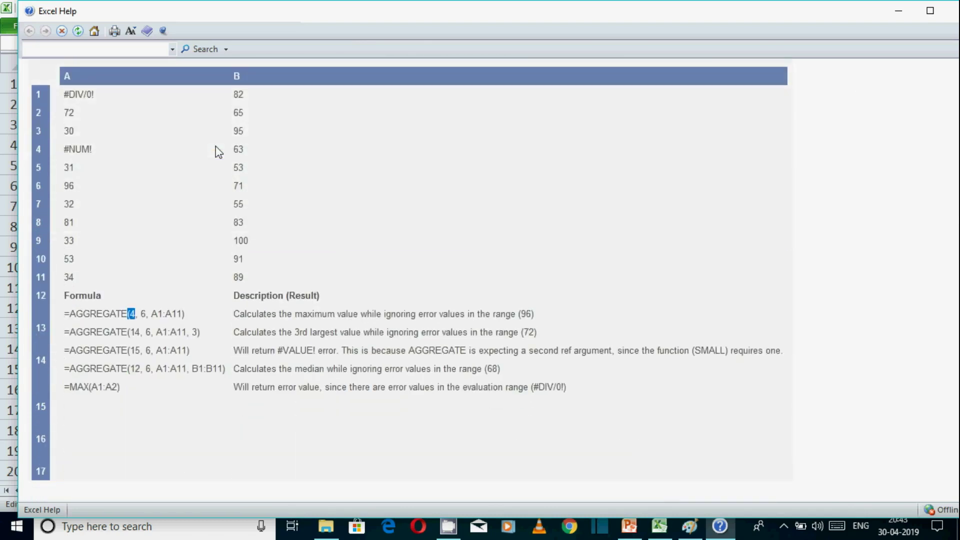
left_click_drag(143, 314, 149, 322)
left_click(149, 322)
scroll(156, 321, "up", 2)
scroll(156, 321, "up", 5)
scroll(155, 322, "up", 5)
scroll(154, 321, "up", 1)
scroll(154, 321, "up", 1)
scroll(152, 320, "up", 4)
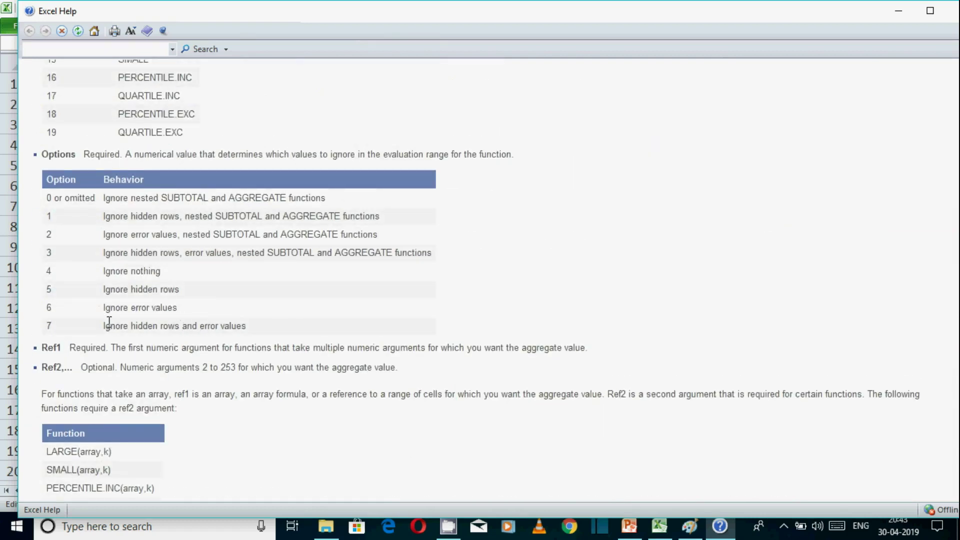
scroll(170, 325, "down", 4)
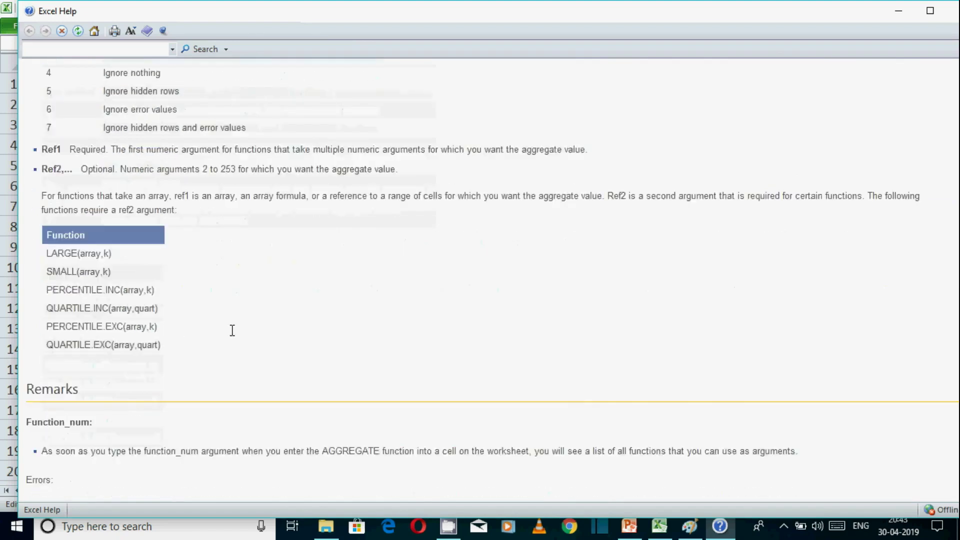
scroll(231, 330, "down", 4)
scroll(457, 351, "down", 6)
scroll(465, 349, "down", 8)
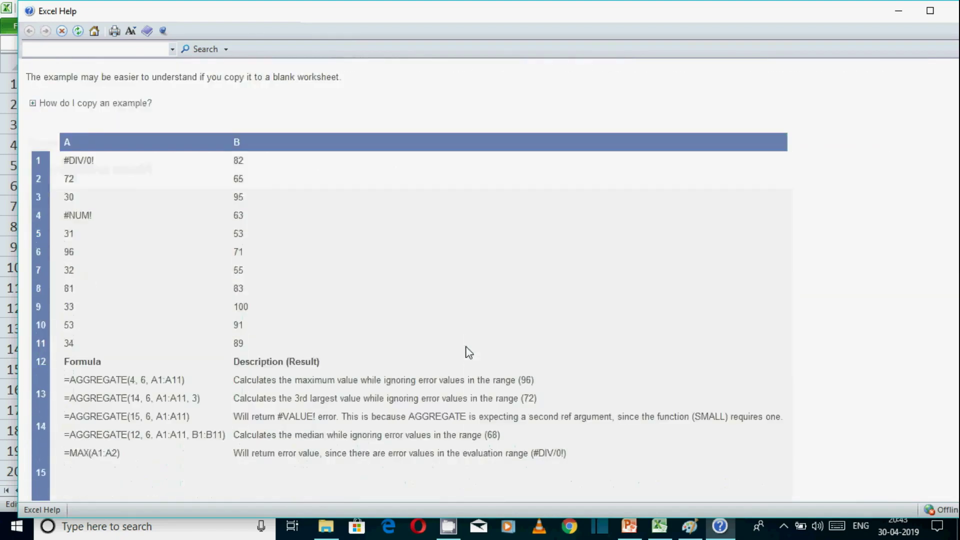
scroll(467, 349, "down", 3)
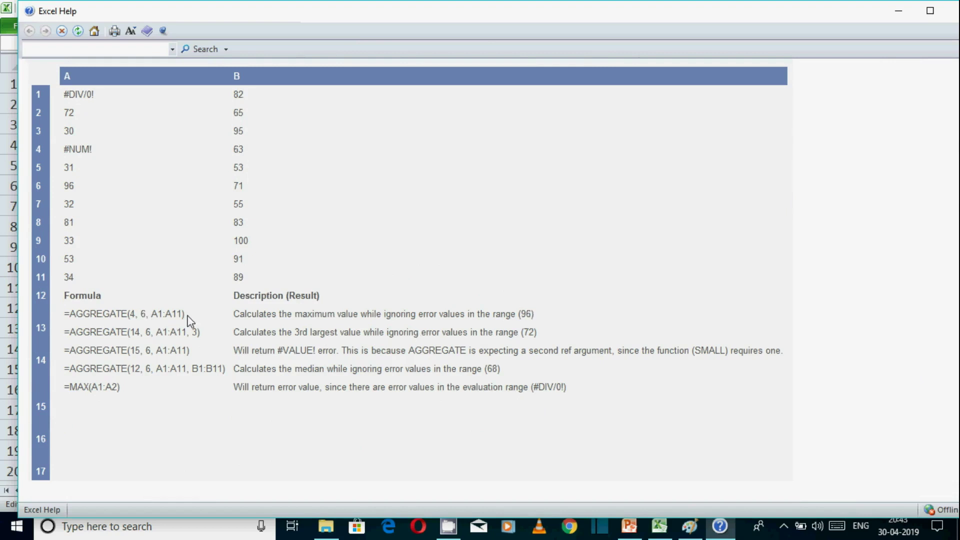
scroll(187, 325, "up", 2)
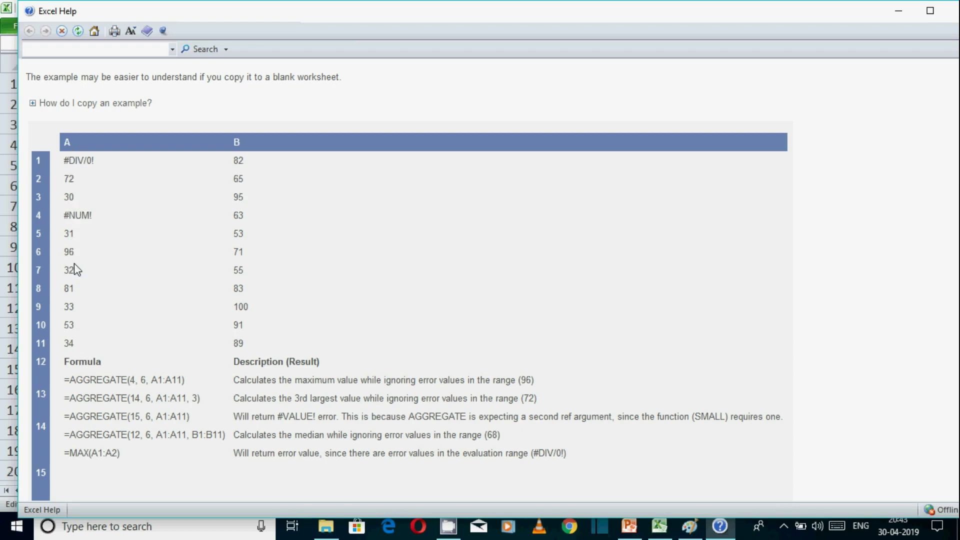
double_click(69, 252)
left_click_drag(522, 380, 526, 379)
scroll(270, 480, "down", 1)
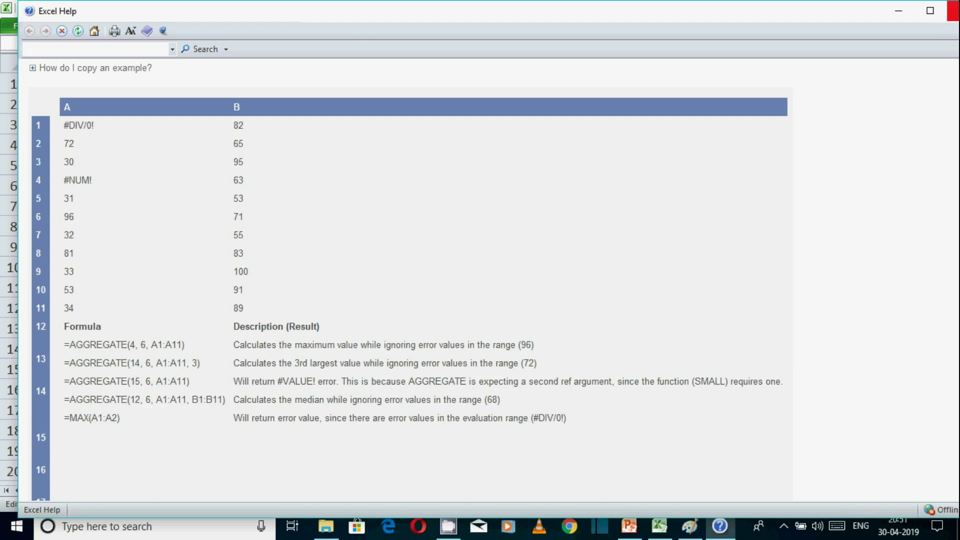
Close the AGGREGATE help page, cancel the AGGREGATE entry, and browse the Math & Trig functions
left_click(953, 11)
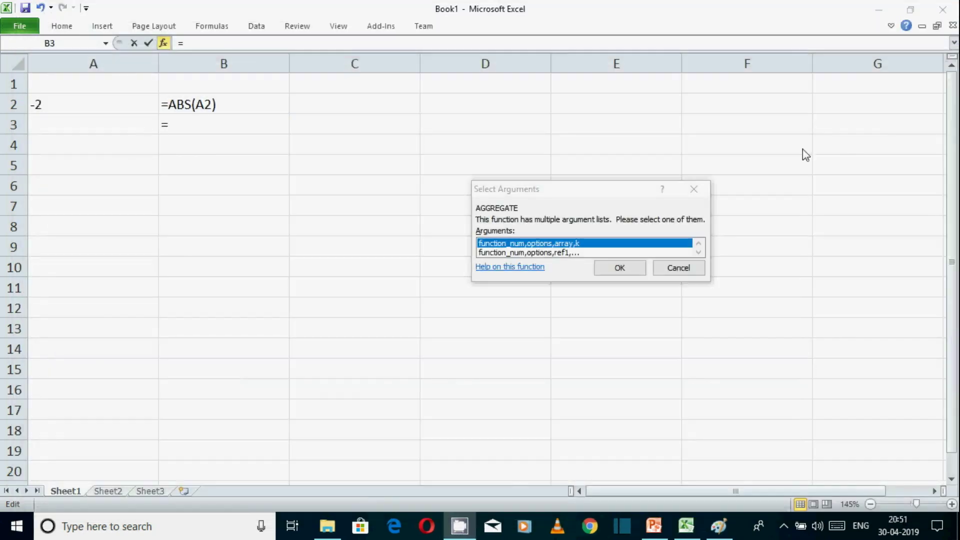
left_click(678, 269)
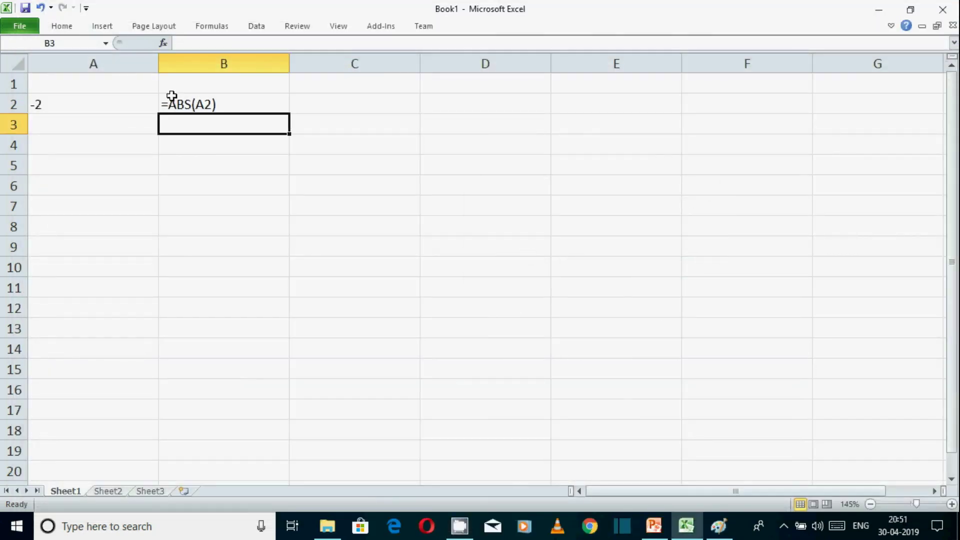
left_click(211, 25)
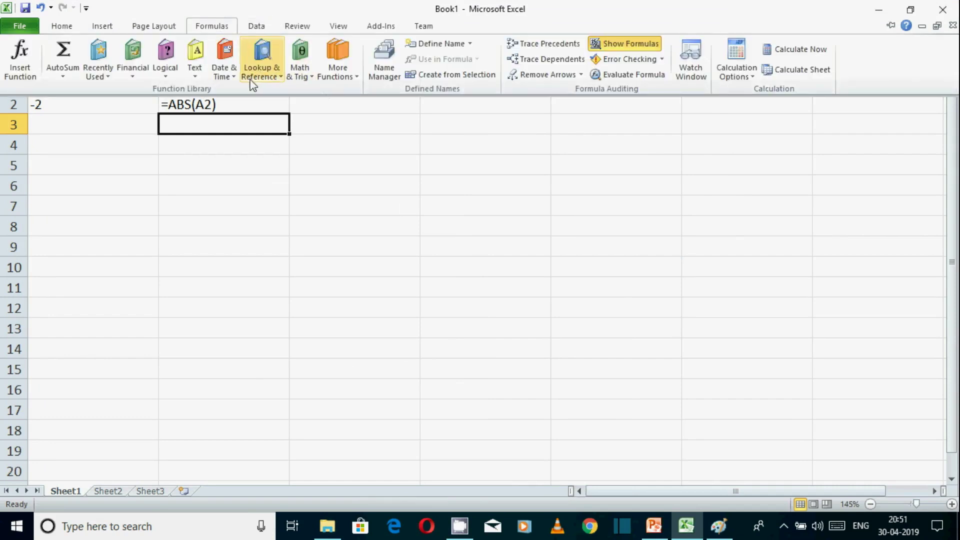
left_click(313, 76)
scroll(390, 390, "down", 10)
mouse_move(390, 390)
left_mouse_down()
mouse_move(389, 304)
mouse_move(403, 255)
left_mouse_up()
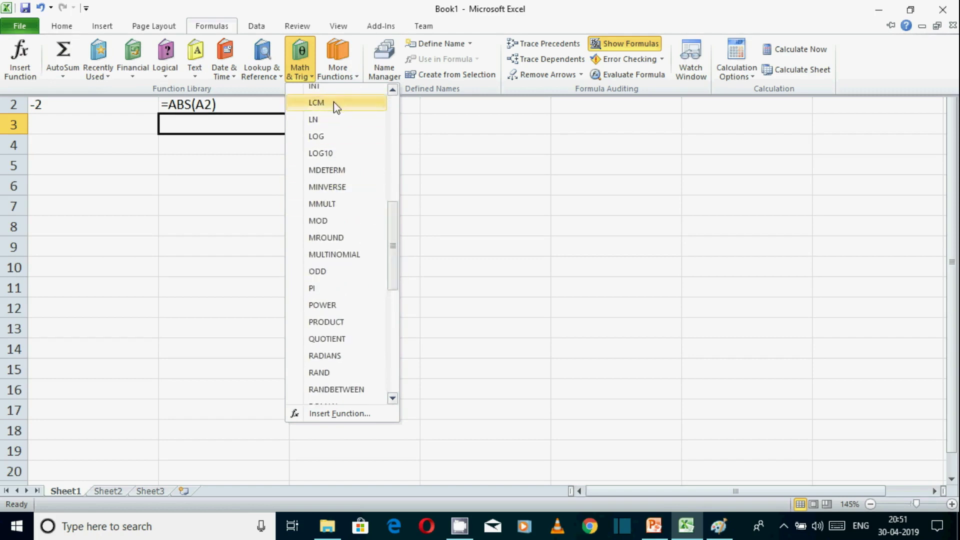
Enter =LCM(18,36) in cell B3 so it returns 36
left_click(335, 102)
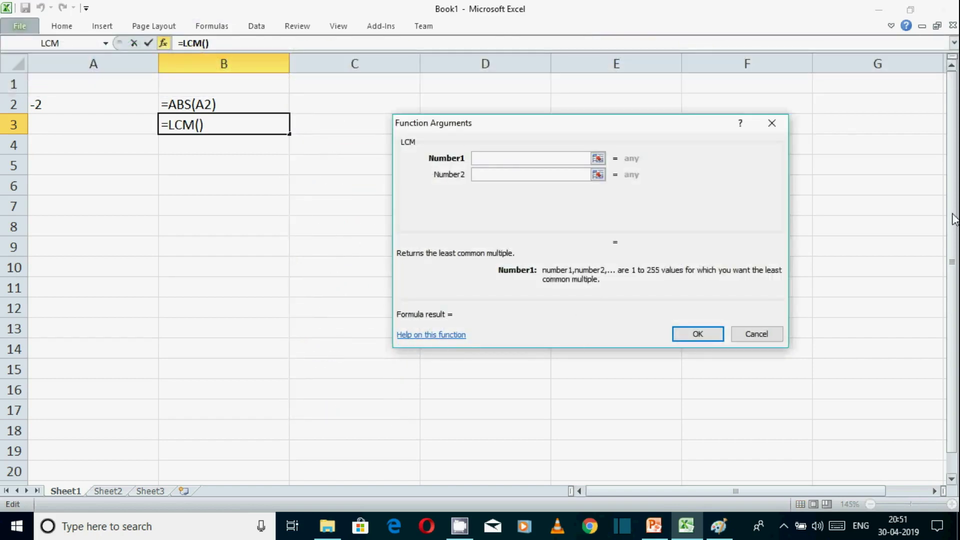
type("18")
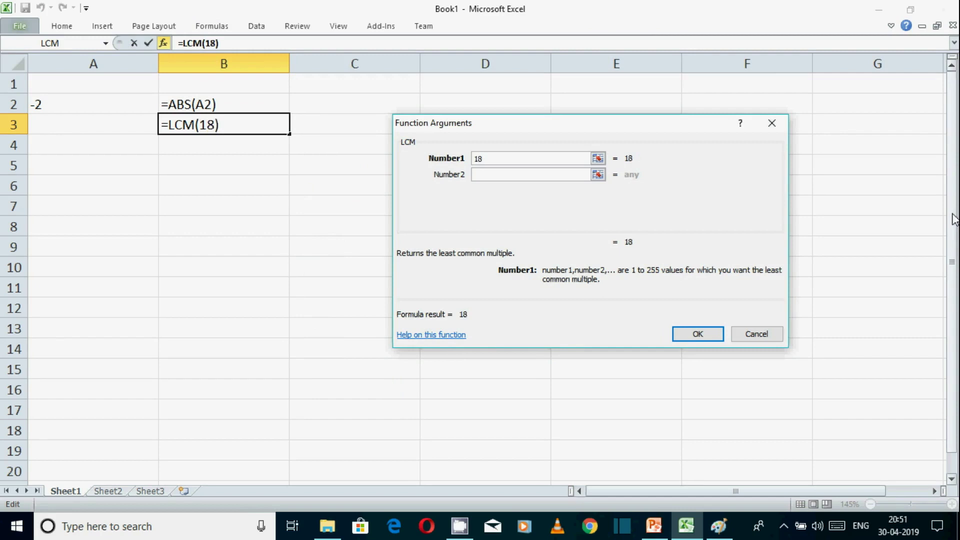
key("Tab")
type("36")
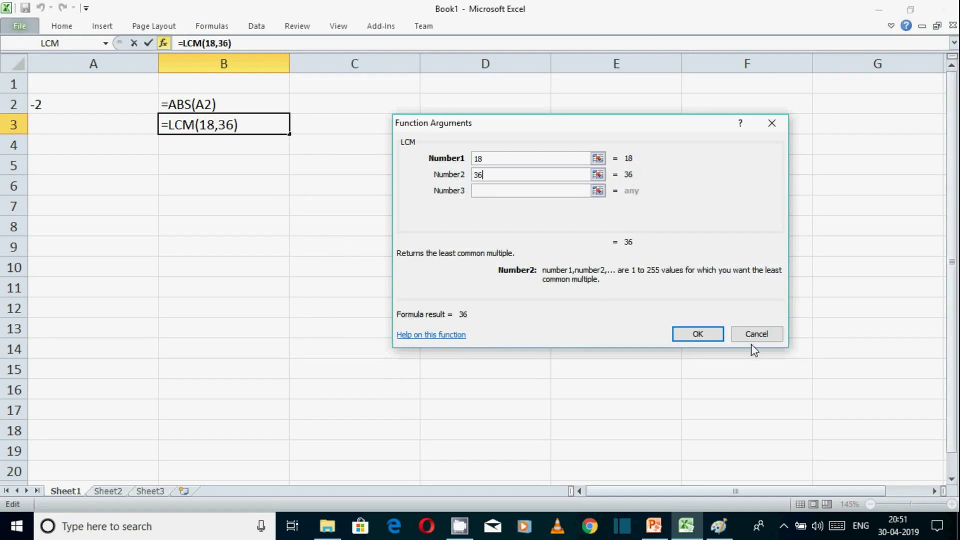
left_click(697, 334)
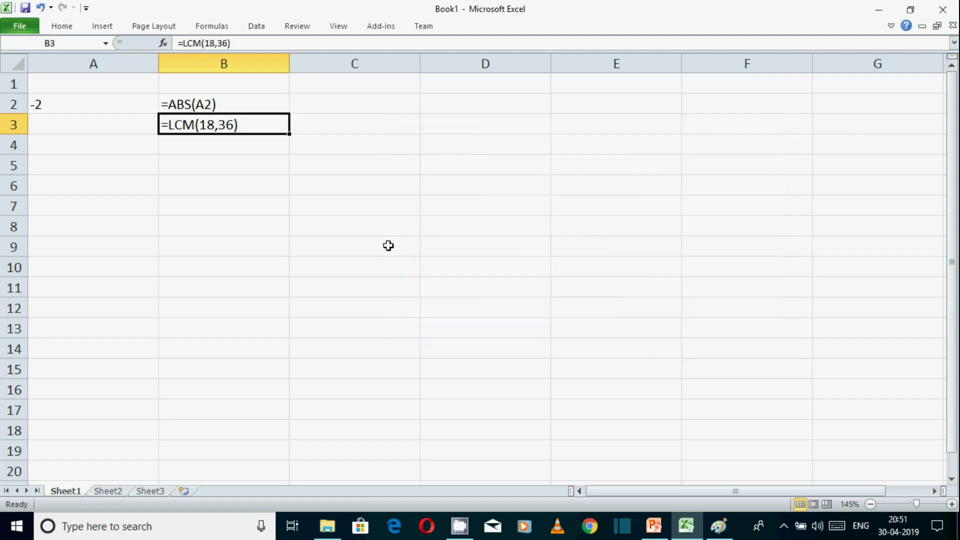
key("ctrl+grave")
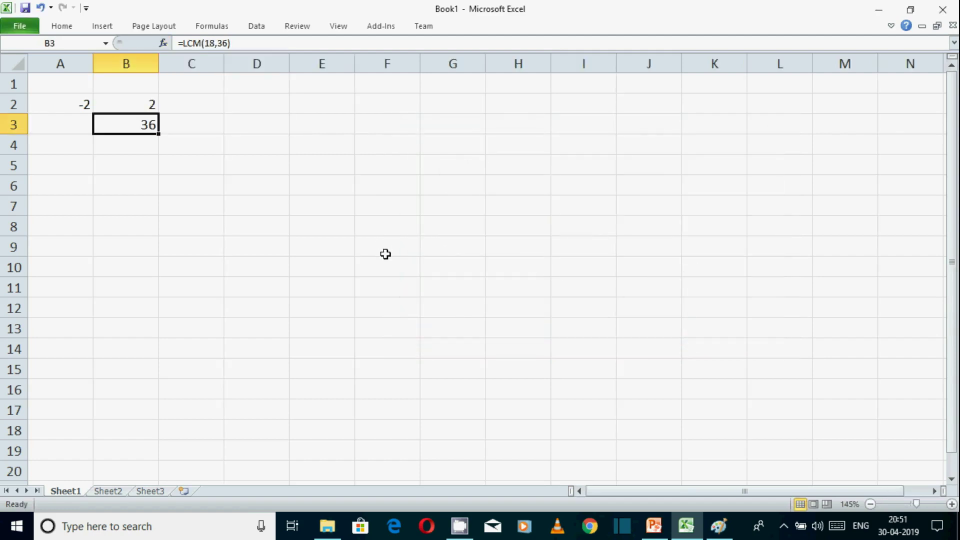
Toggle Show Formulas on and off so B2 reads 2 and B3 reads 36
key("ctrl+grave")
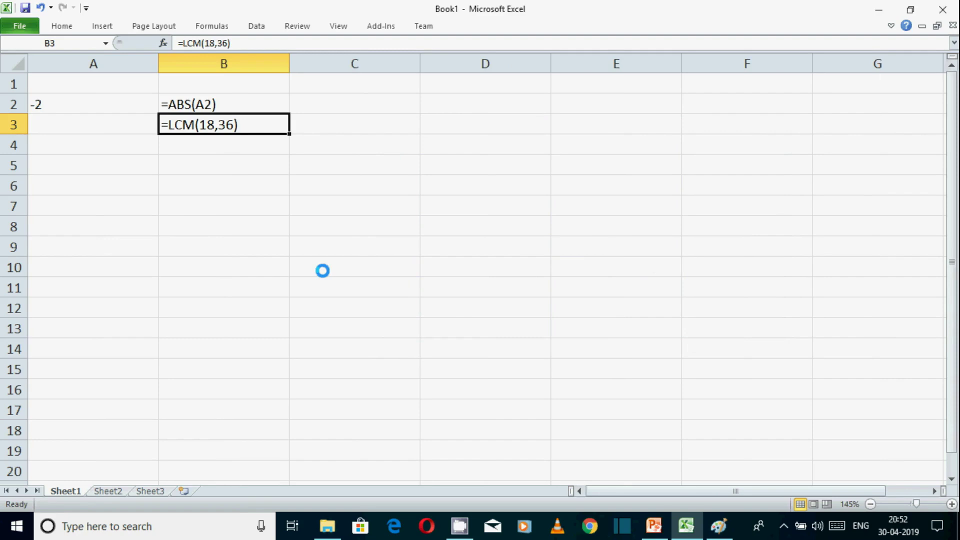
key("ctrl+grave")
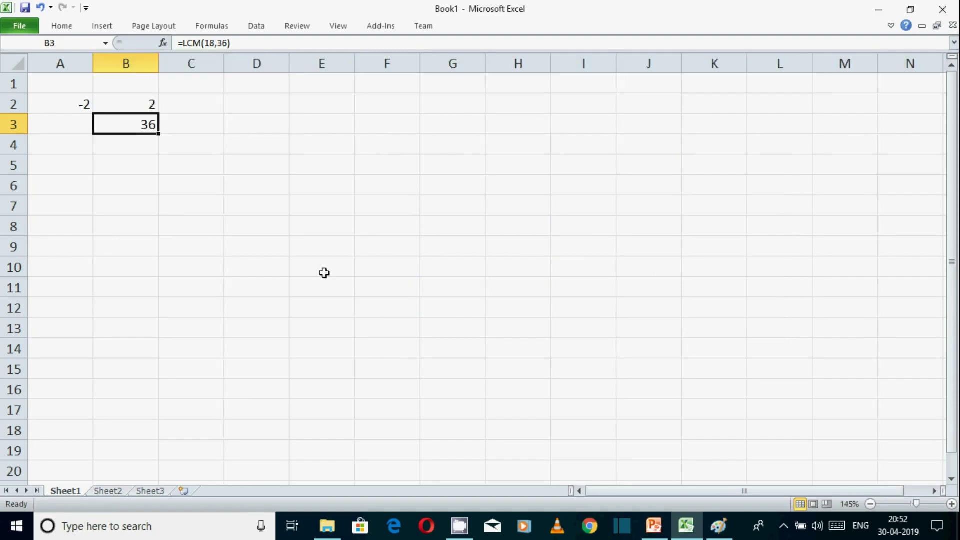
left_click(161, 208)
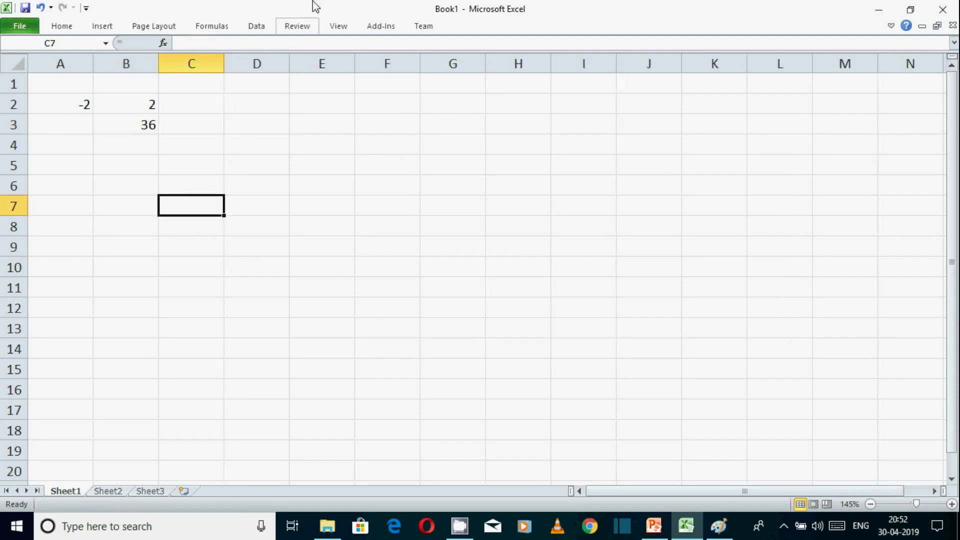
Browse the Math & Trig function list, then select the empty cells B4 to B6
left_click(212, 27)
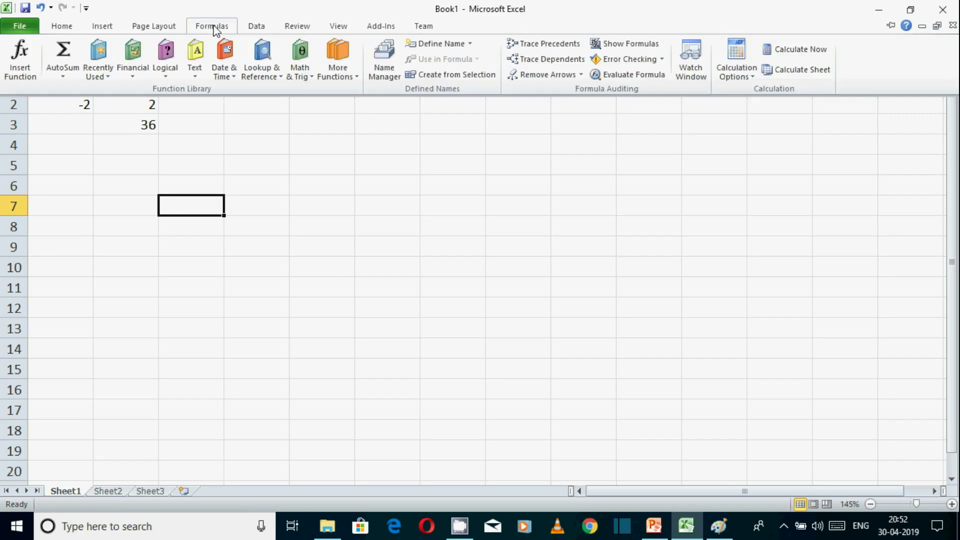
left_click(309, 78)
mouse_move(395, 165)
left_mouse_down()
mouse_move(407, 415)
mouse_move(411, 144)
left_mouse_up()
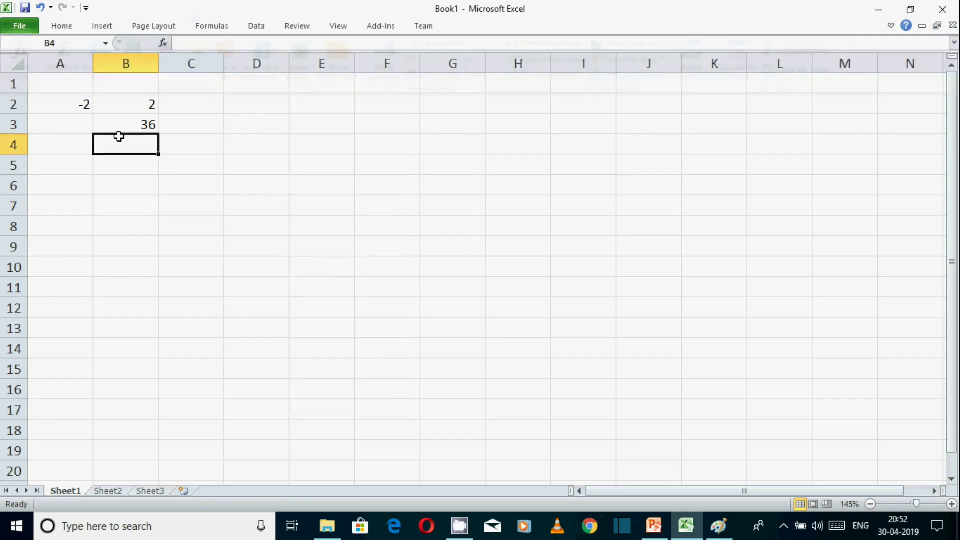
left_click(138, 172)
left_click(128, 144)
left_click(137, 179)
left_click(134, 152)
left_click(124, 166)
left_click(145, 185)
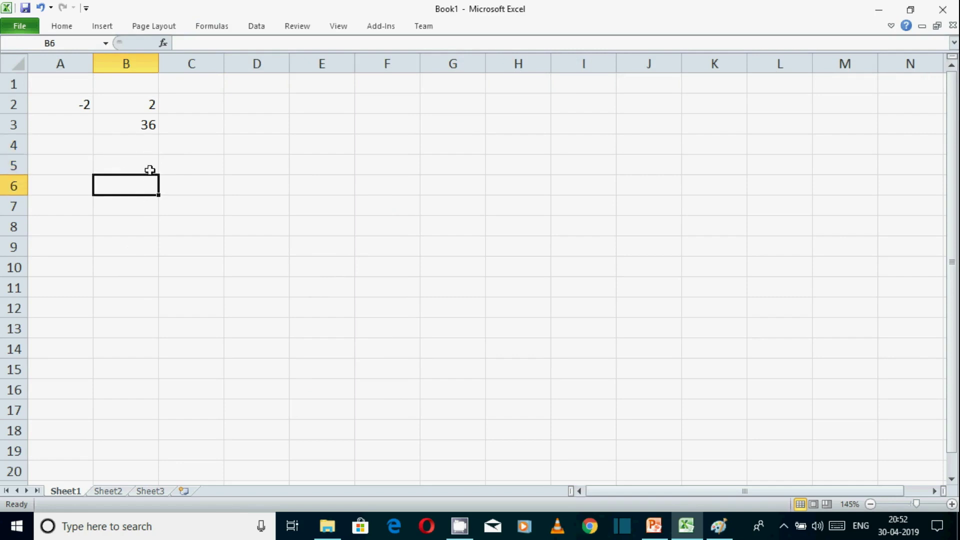